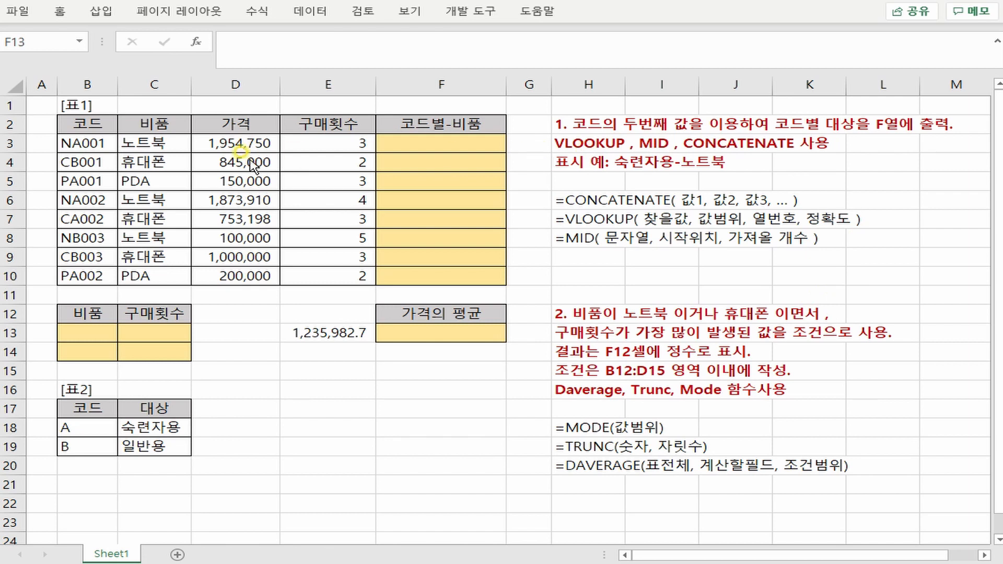
# - Examine the codes in B3:B10, the code-to-target lookup table in B18:C19 and the MID syntax note in H8
pyautogui.moveTo(65, 143); pyautogui.dragTo(53, 276)
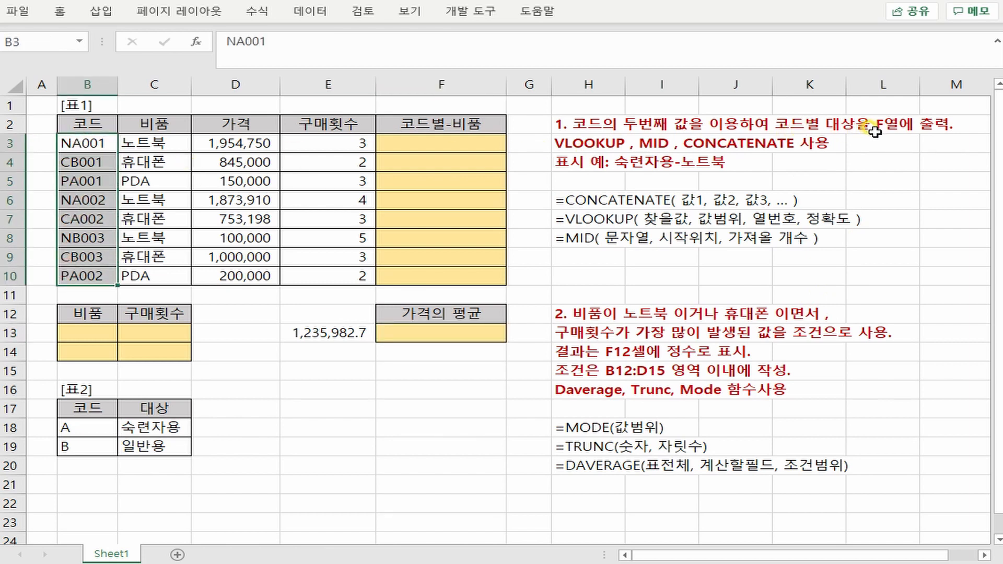
pyautogui.moveTo(73, 426); pyautogui.dragTo(140, 445)
pyautogui.click(443, 147)
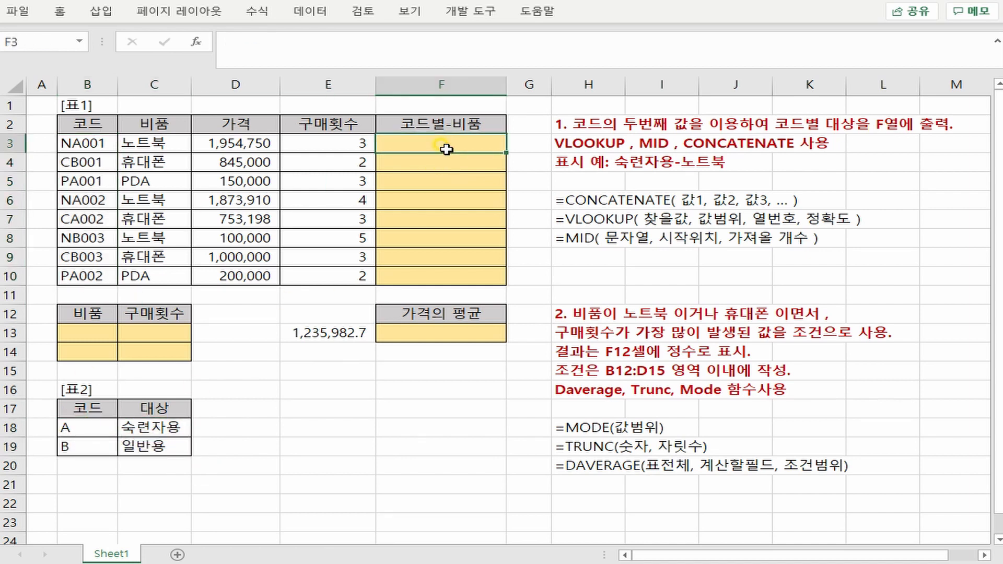
pyautogui.click(68, 143)
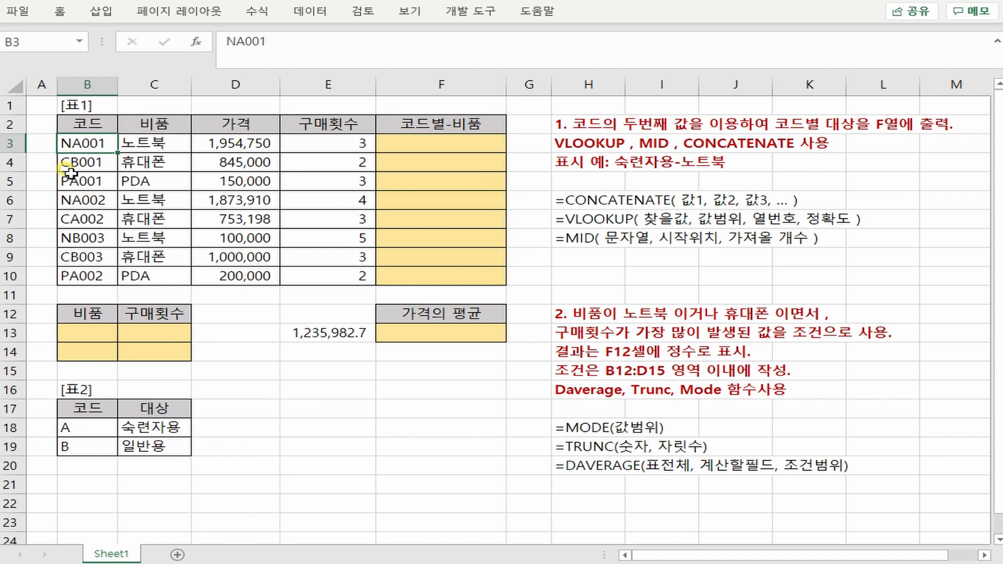
pyautogui.click(83, 433)
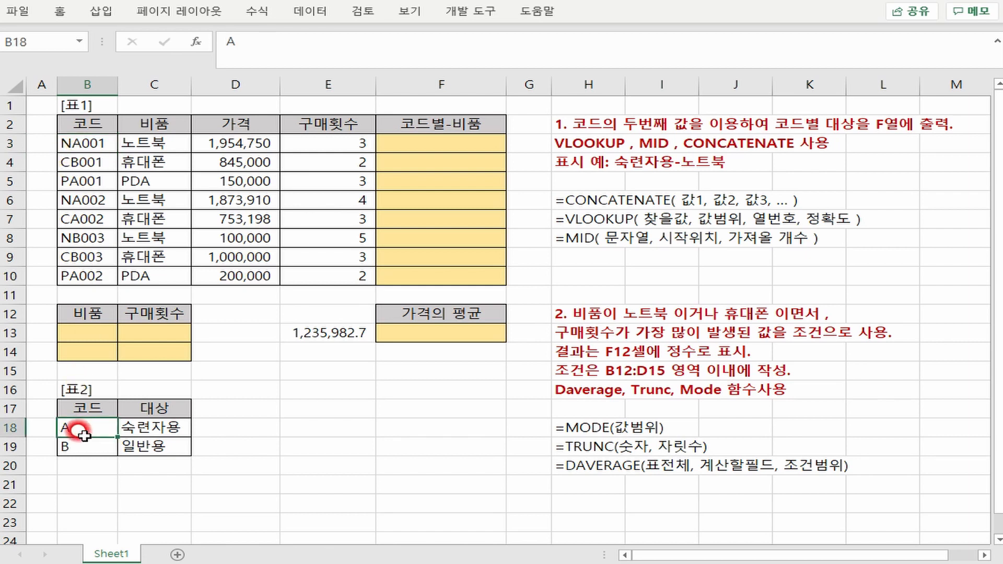
pyautogui.moveTo(84, 435); pyautogui.dragTo(134, 447)
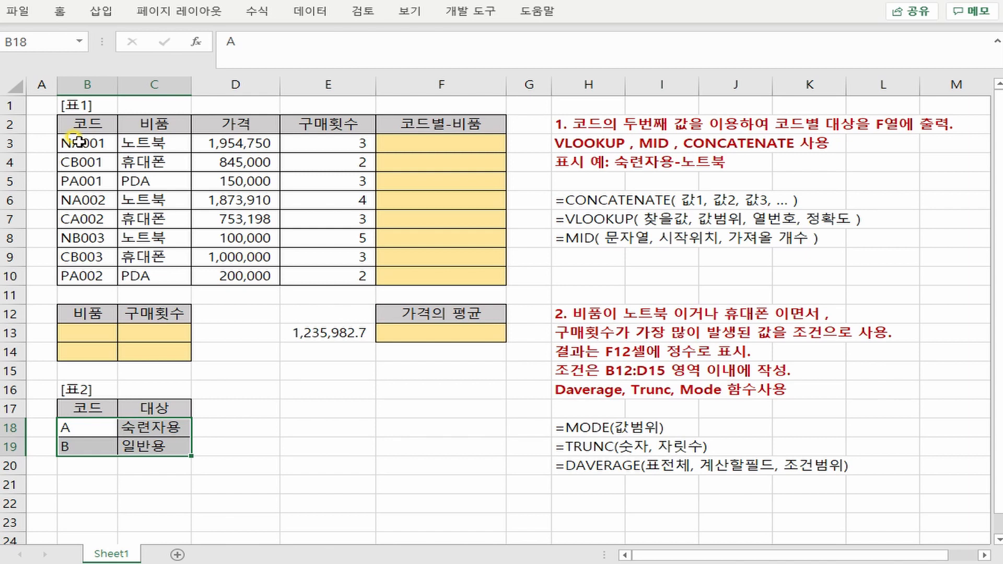
pyautogui.click(581, 235)
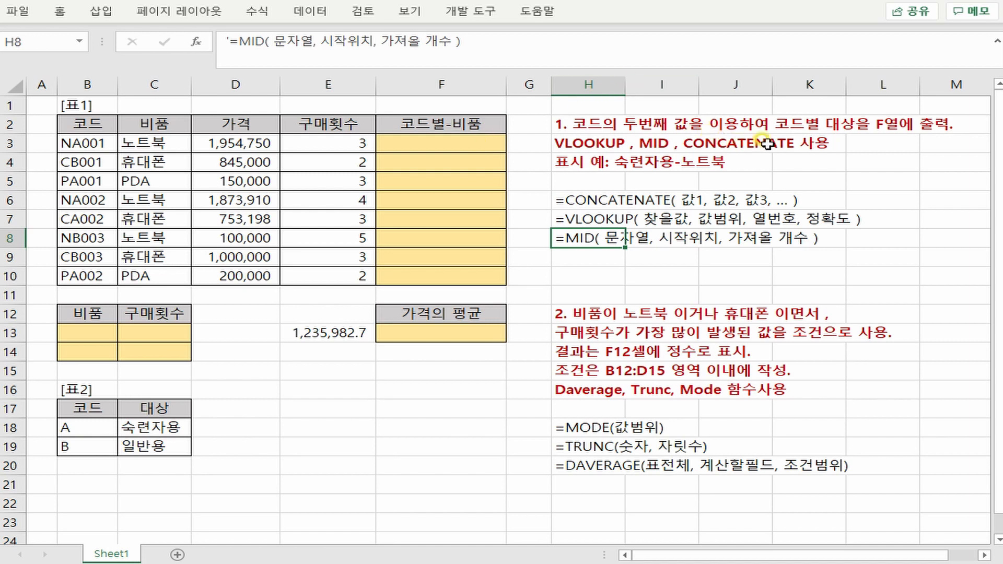
pyautogui.click(831, 163)
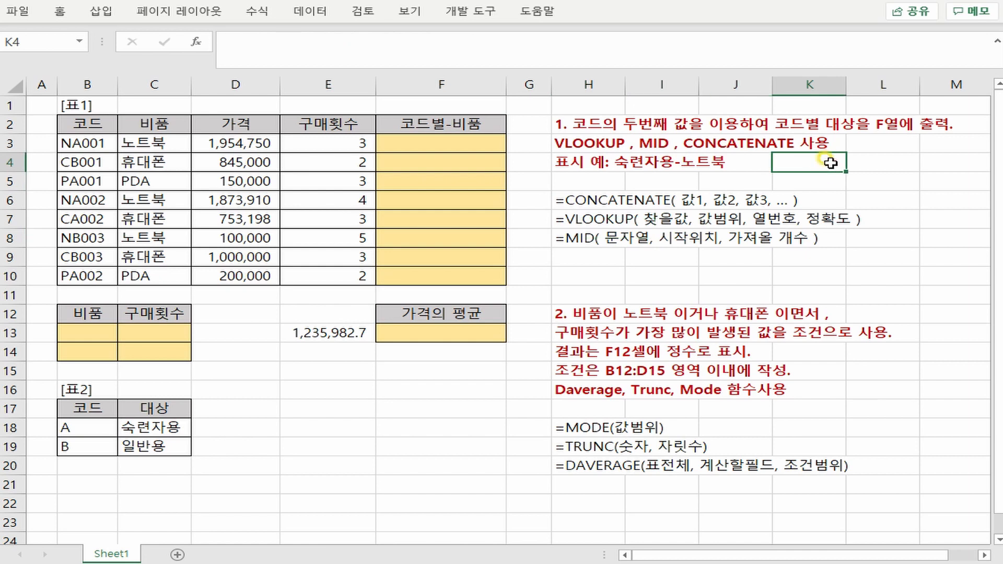
pyautogui.write('&')
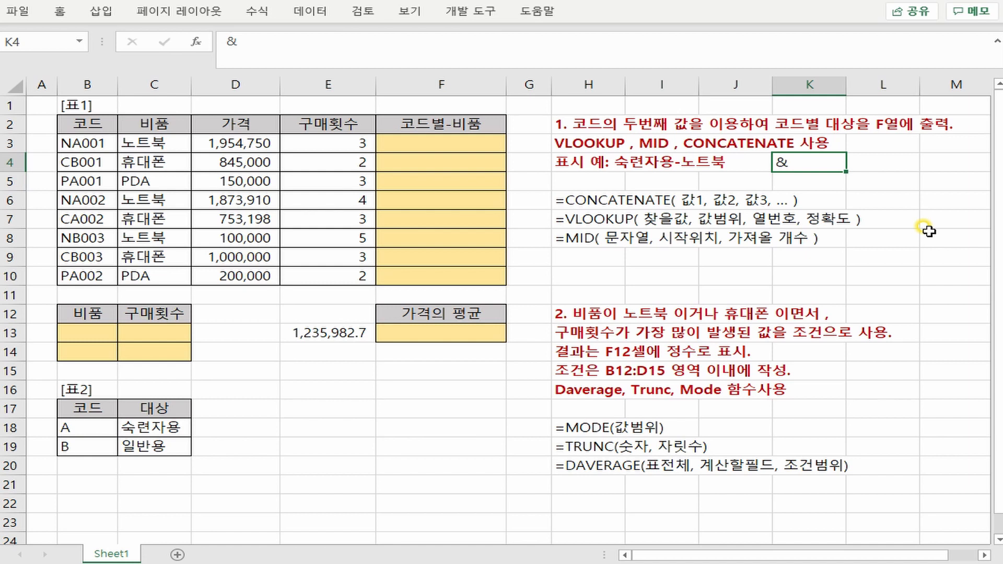
pyautogui.press('Escape')
# - Start a CONCATENATE formula in F3, the first cell of the 코드별-비품 column
pyautogui.click(450, 146)
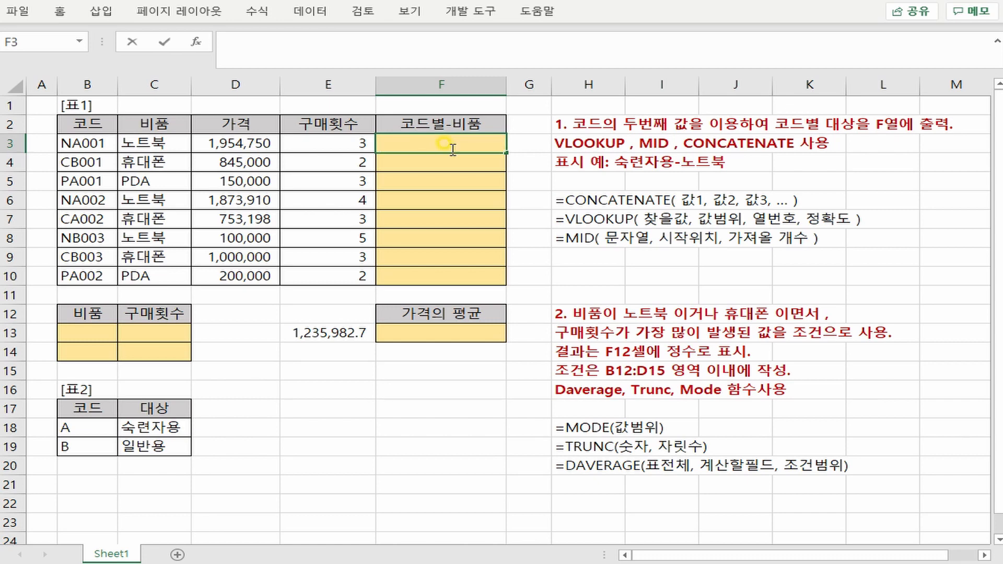
pyautogui.write('=con')
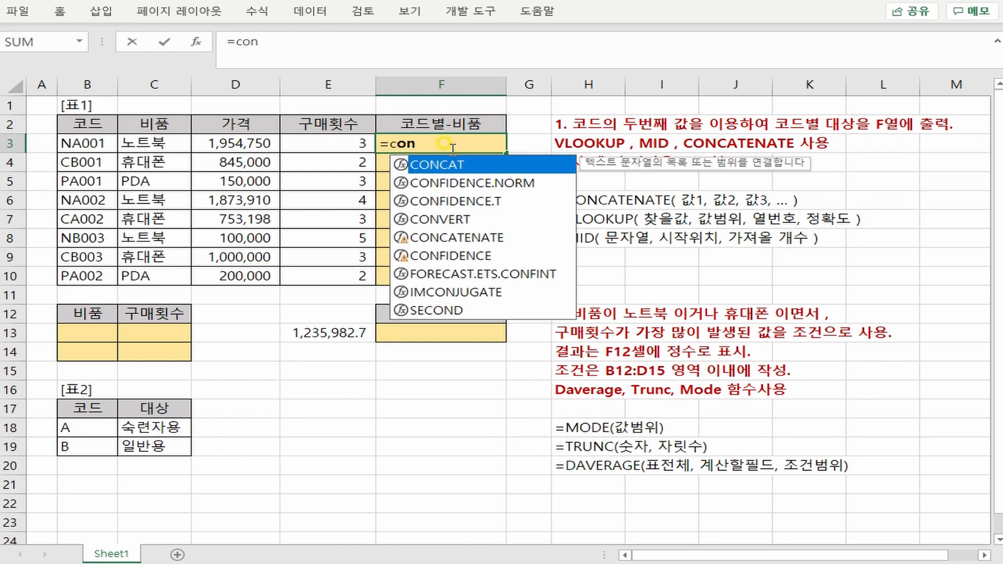
pyautogui.press('Down')
pyautogui.press('Down')
pyautogui.press('Down')
pyautogui.press('Down')
pyautogui.press('Down')
pyautogui.press('Down')
pyautogui.press('Up')
pyautogui.press('Up')
pyautogui.press('Tab')
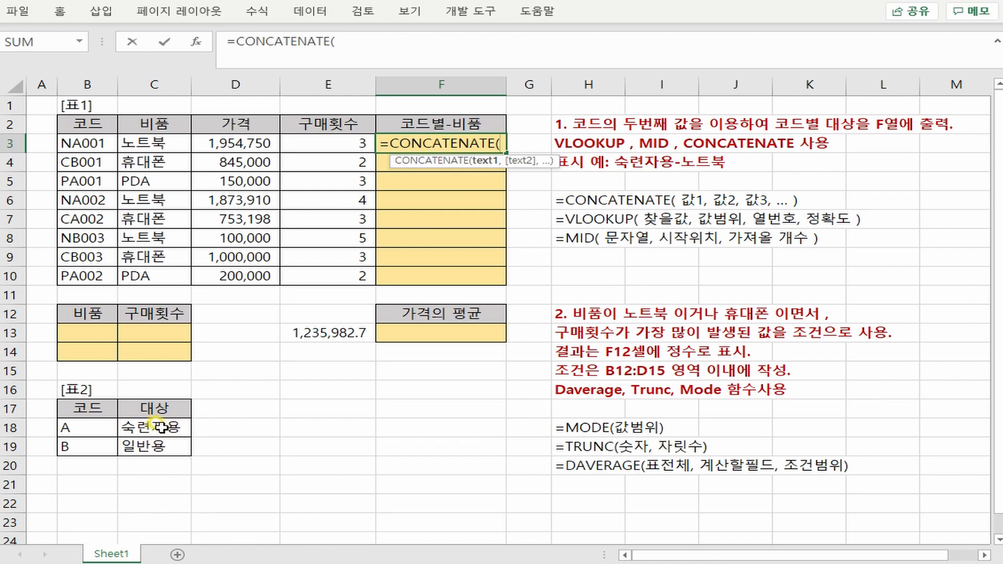
# - Nest a VLOOKUP as the first CONCATENATE argument, with MID(B3, 2, 1) as its lookup value
pyautogui.write('vl')
pyautogui.press('Tab')
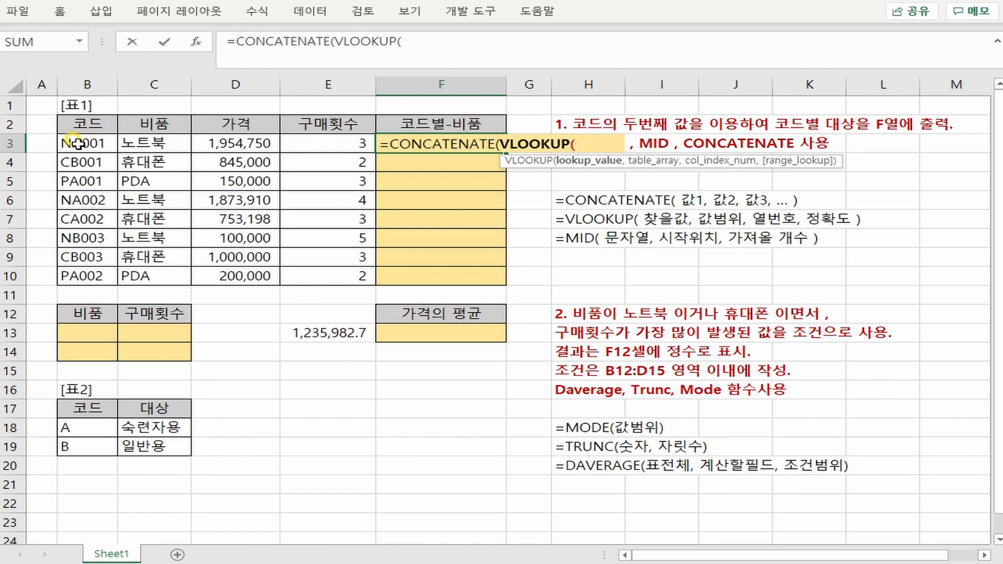
pyautogui.write('mi')
pyautogui.press('Tab')
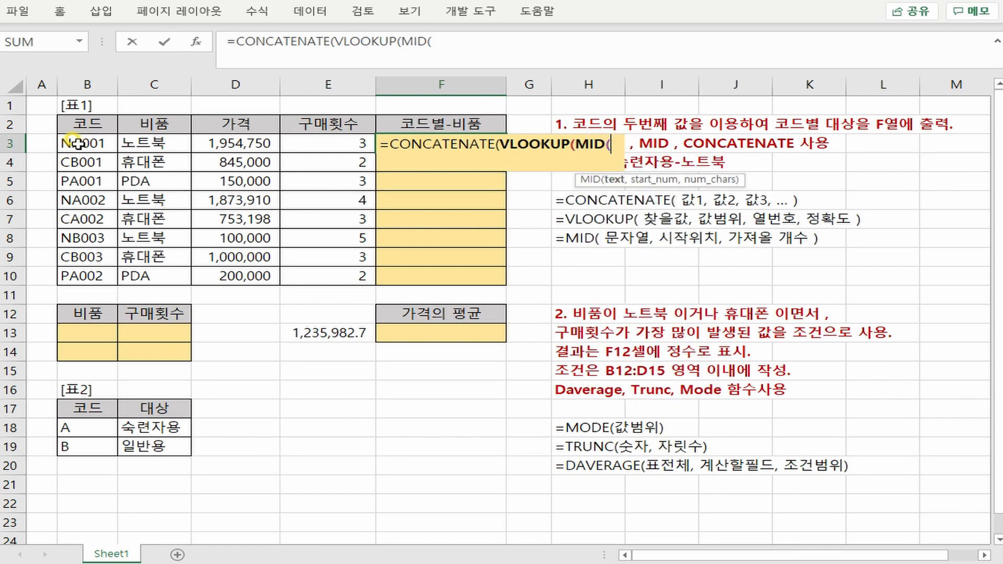
pyautogui.click(77, 144)
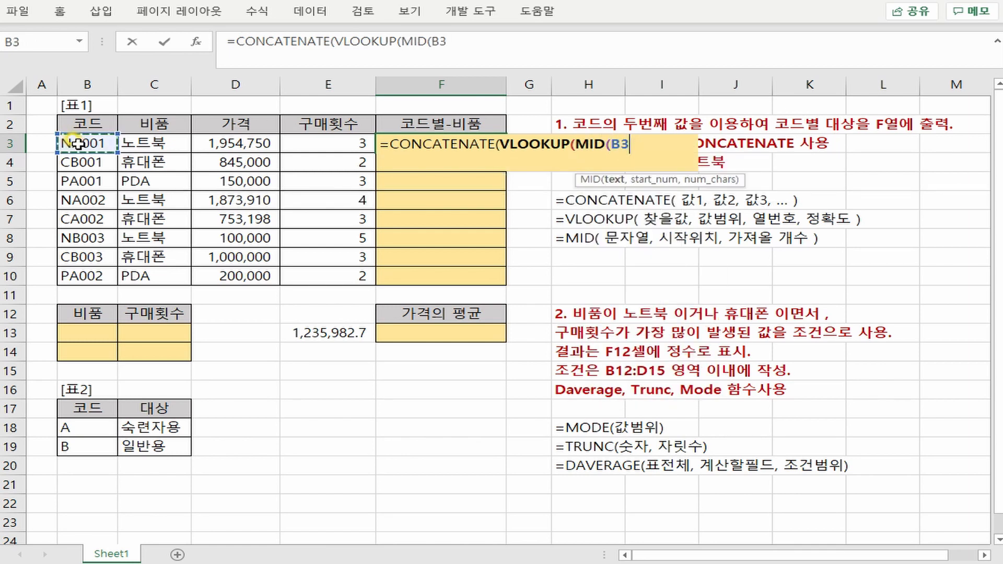
pyautogui.write(', ')
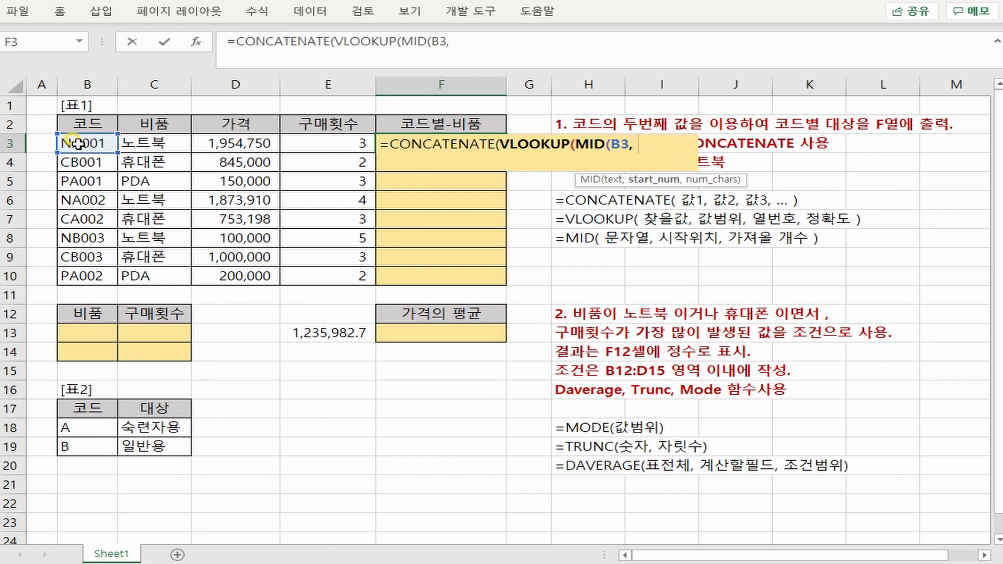
pyautogui.write('2, 1')
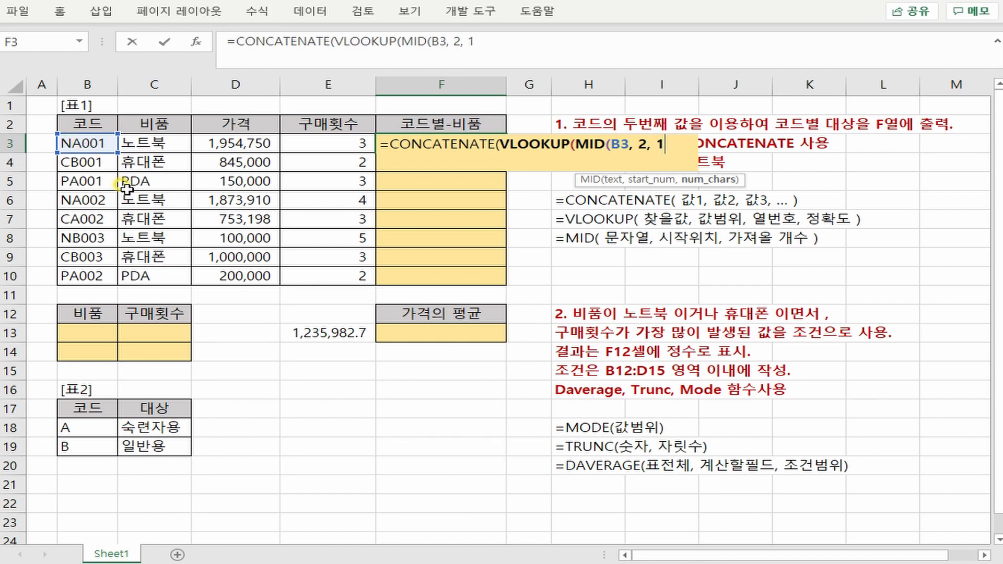
pyautogui.write('),')
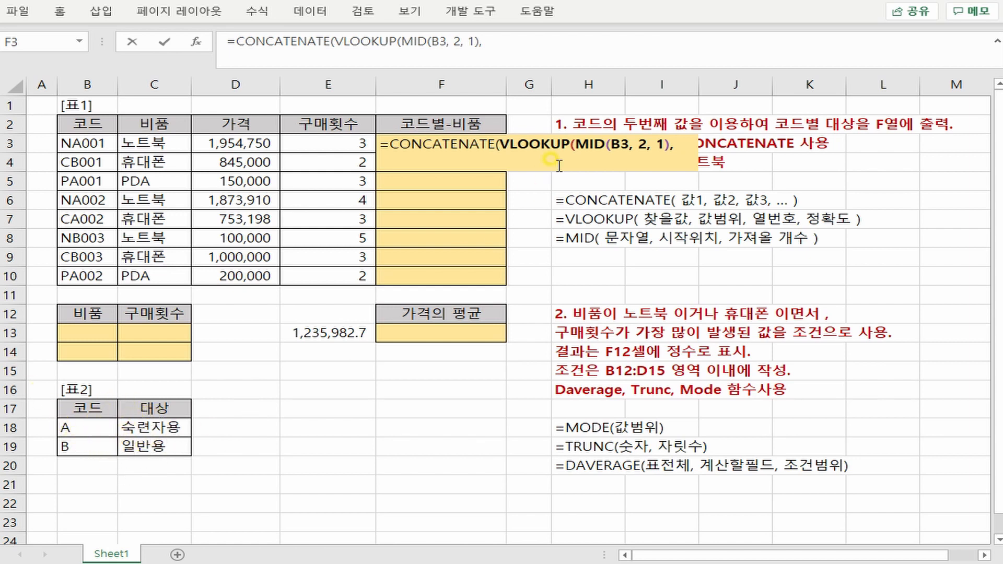
# - Complete the VLOOKUP with the absolute range $B$18:$C$19, column number 2 and exact match 0
pyautogui.click(89, 428)
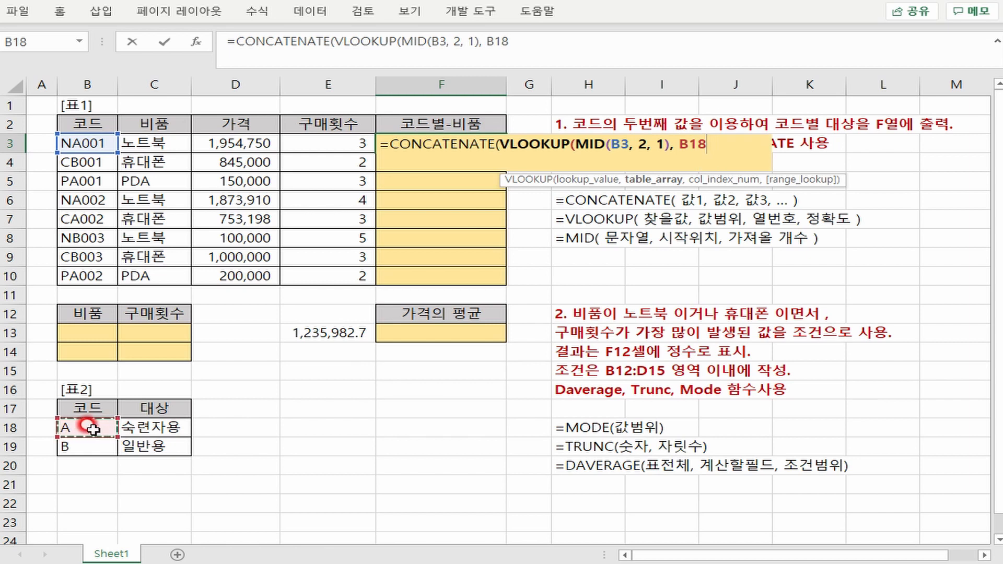
pyautogui.moveTo(91, 428); pyautogui.dragTo(146, 450)
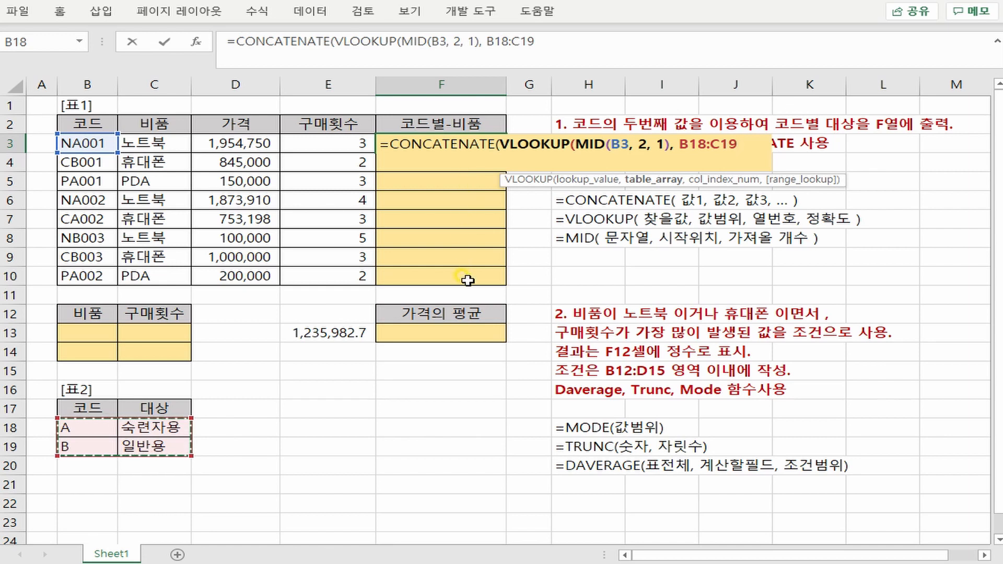
pyautogui.press('F4')
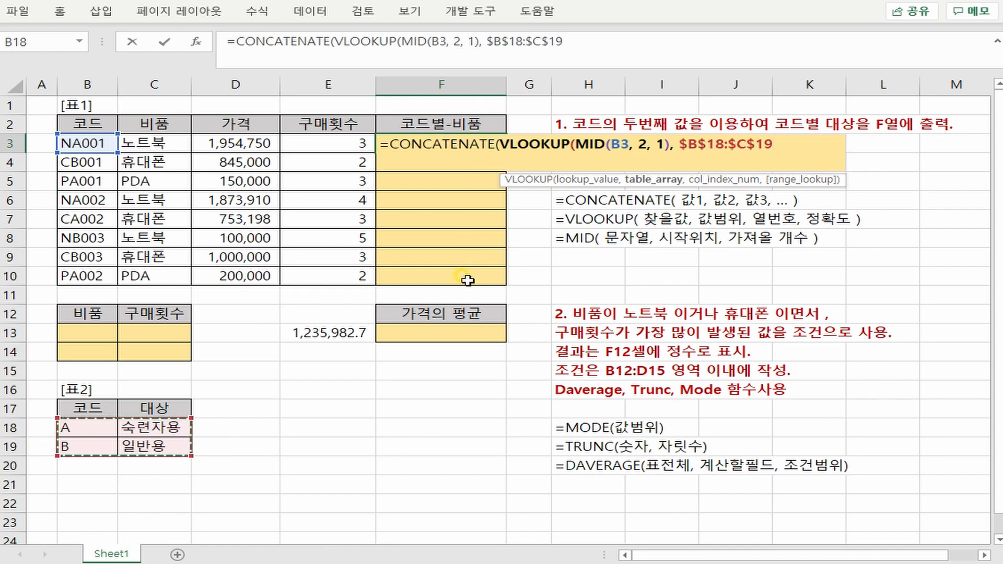
pyautogui.write(',')
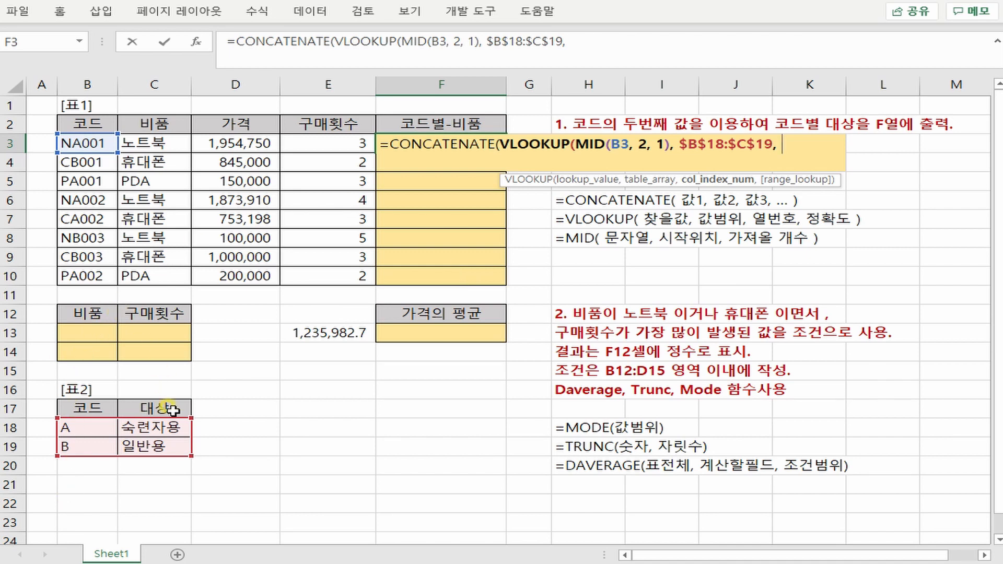
pyautogui.write('2')
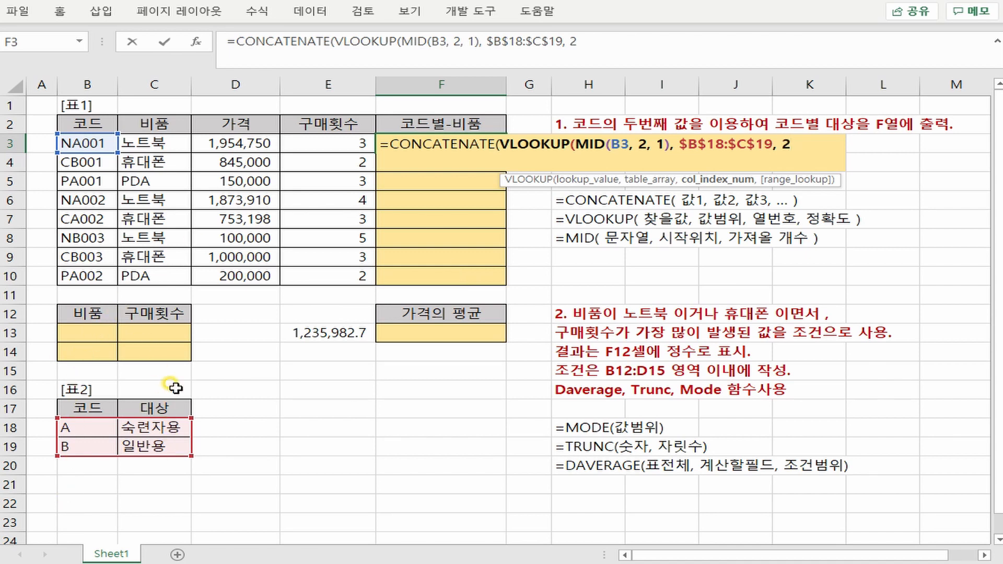
pyautogui.write(',')
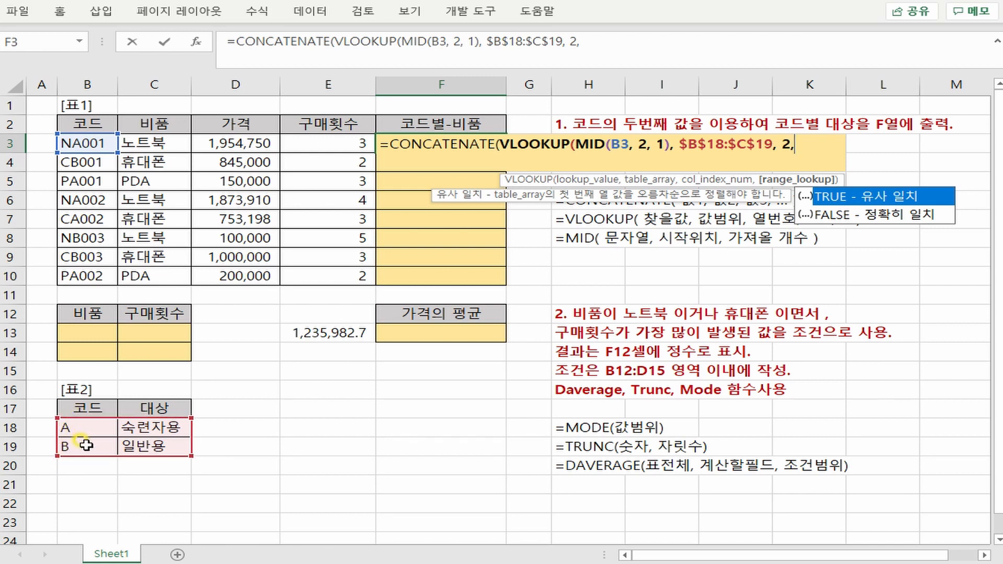
pyautogui.write('0)')
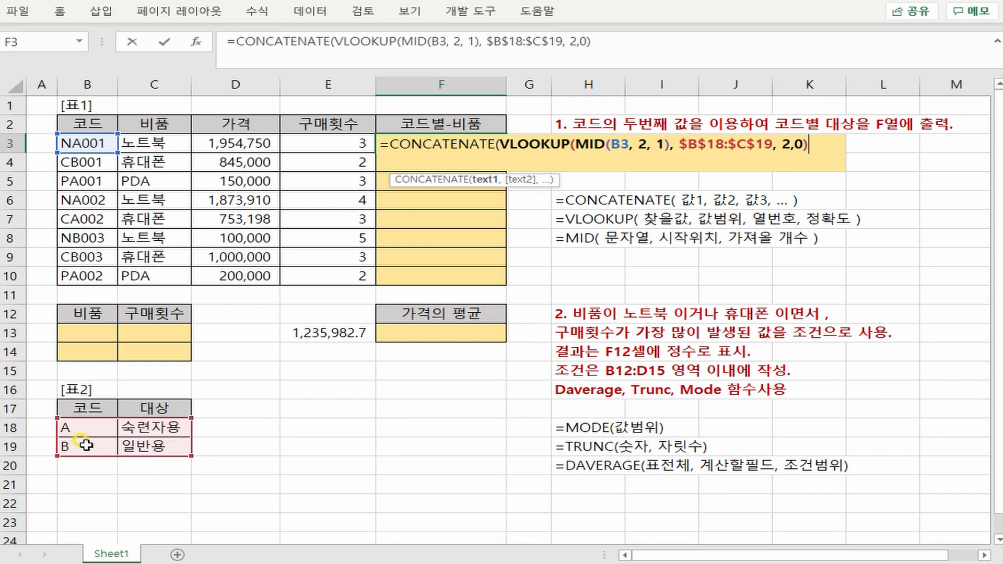
# - Finish the CONCATENATE formula with the "-" separator and cell C3, and fill it down from F3 to F10
pyautogui.write(',')
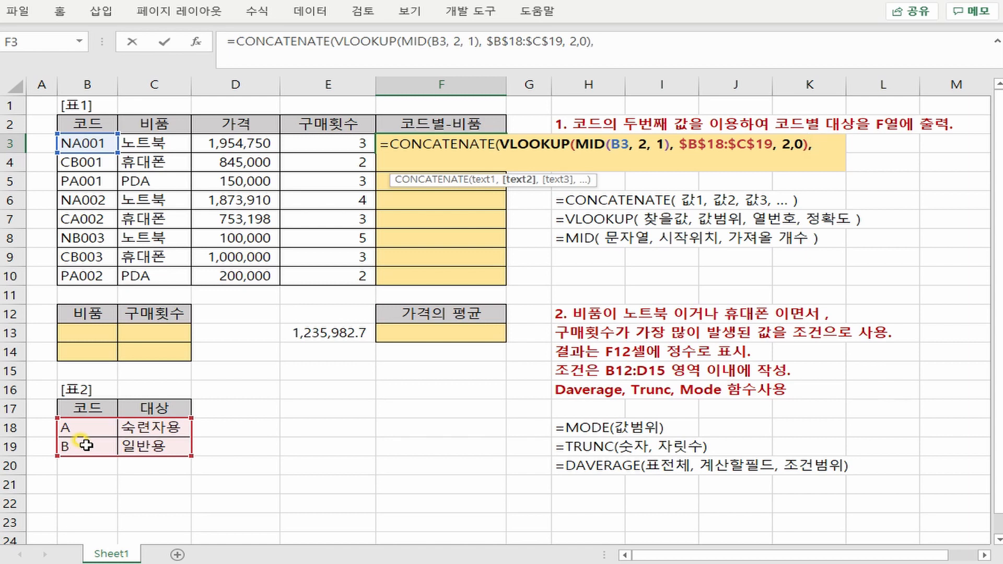
pyautogui.write(' "-')
pyautogui.write(',')
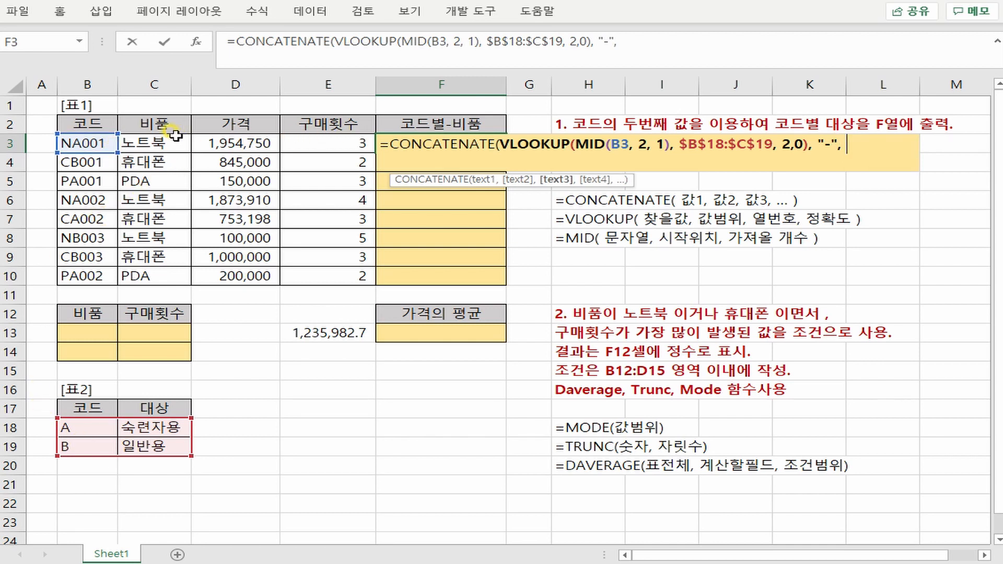
pyautogui.click(159, 142)
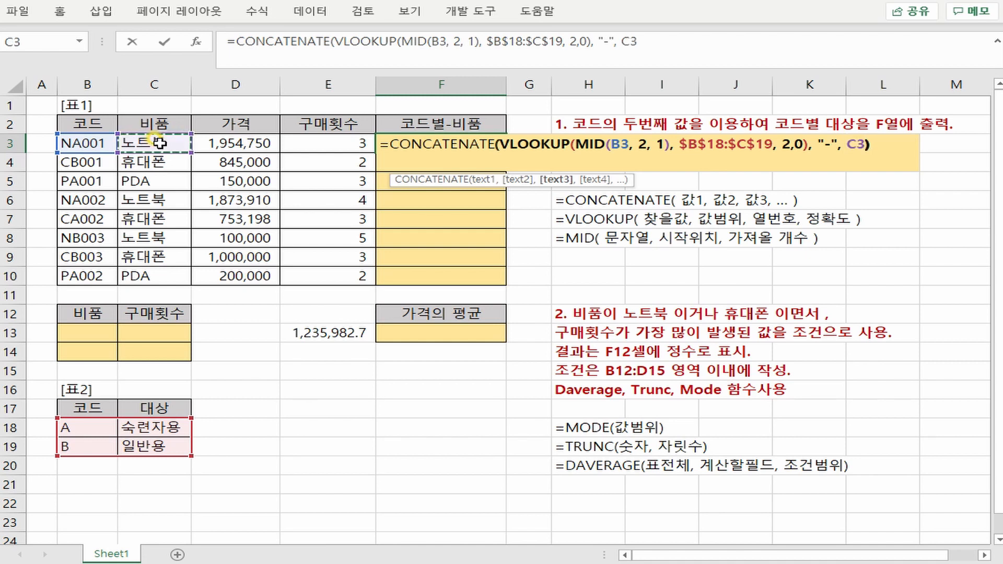
pyautogui.press('Return')
pyautogui.click(488, 142)
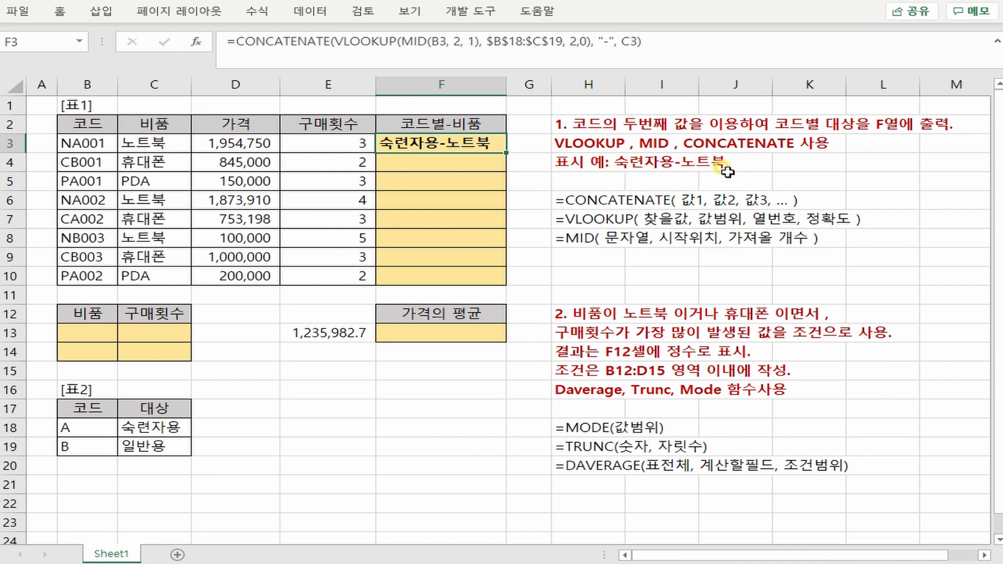
pyautogui.doubleClick(507, 152)
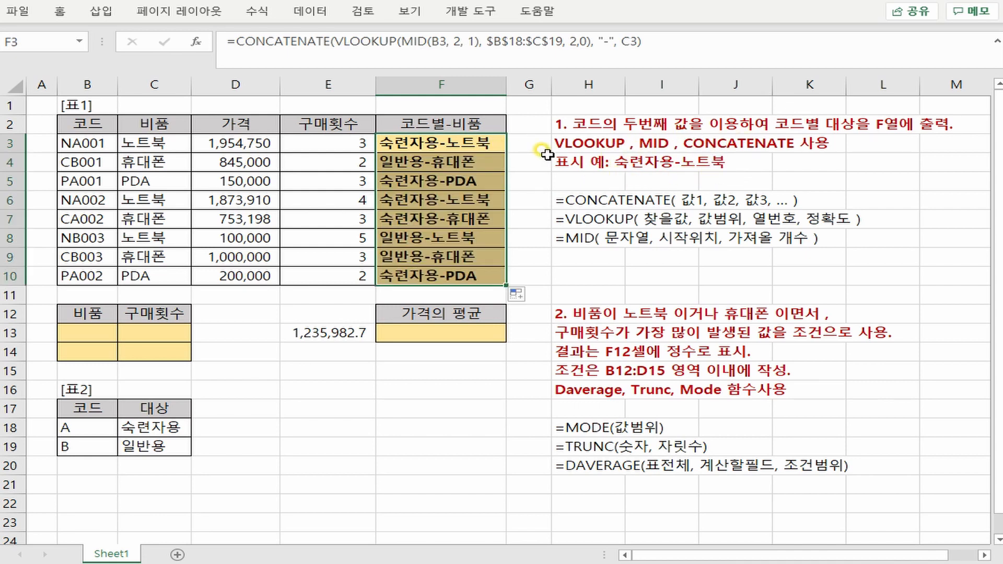
# - Copy the full formula from F3 and enter it in H10 as plain text with a leading apostrophe
pyautogui.click(491, 142)
pyautogui.moveTo(642, 40); pyautogui.dragTo(268, 47)
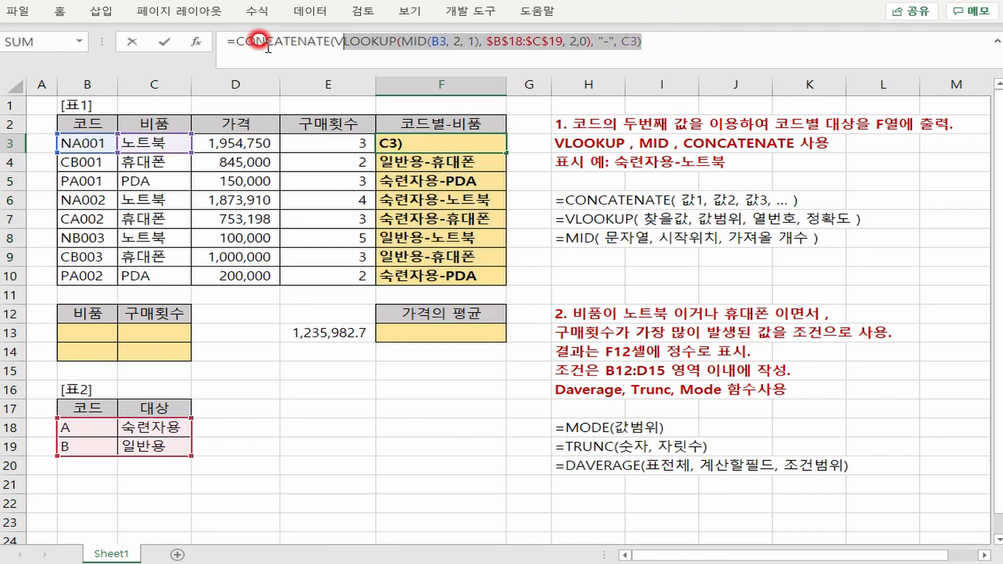
pyautogui.press('Escape')
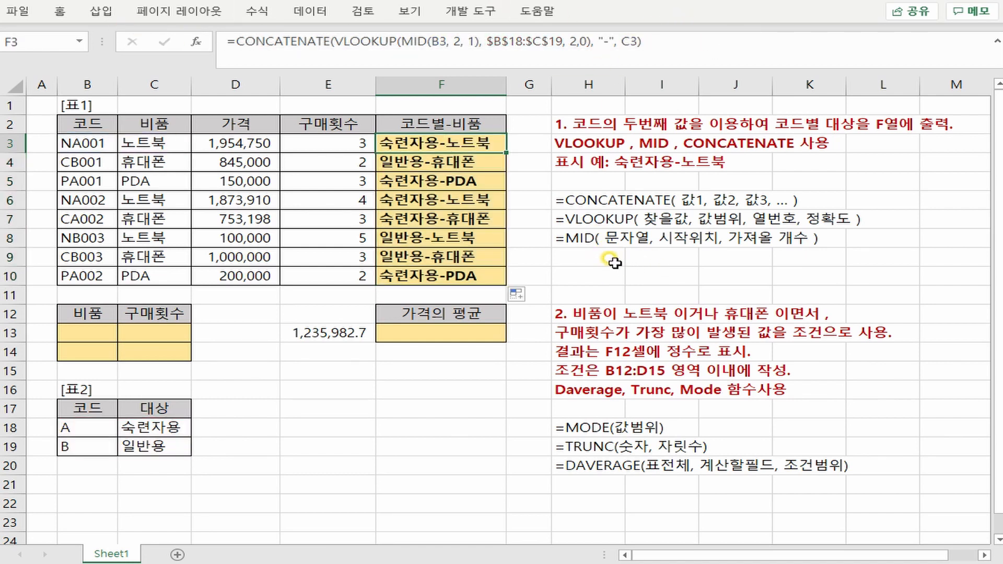
pyautogui.click(603, 260)
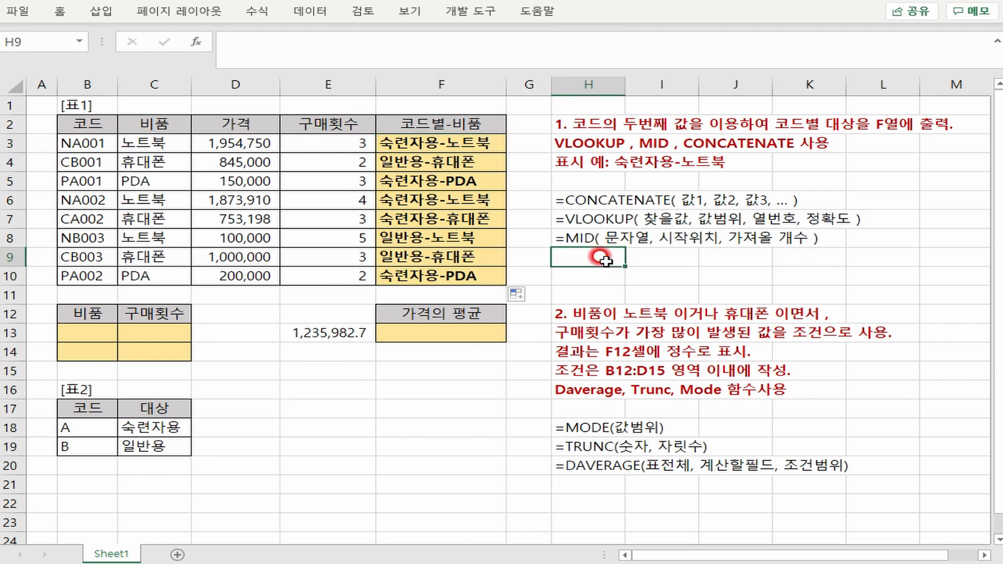
pyautogui.click(599, 270)
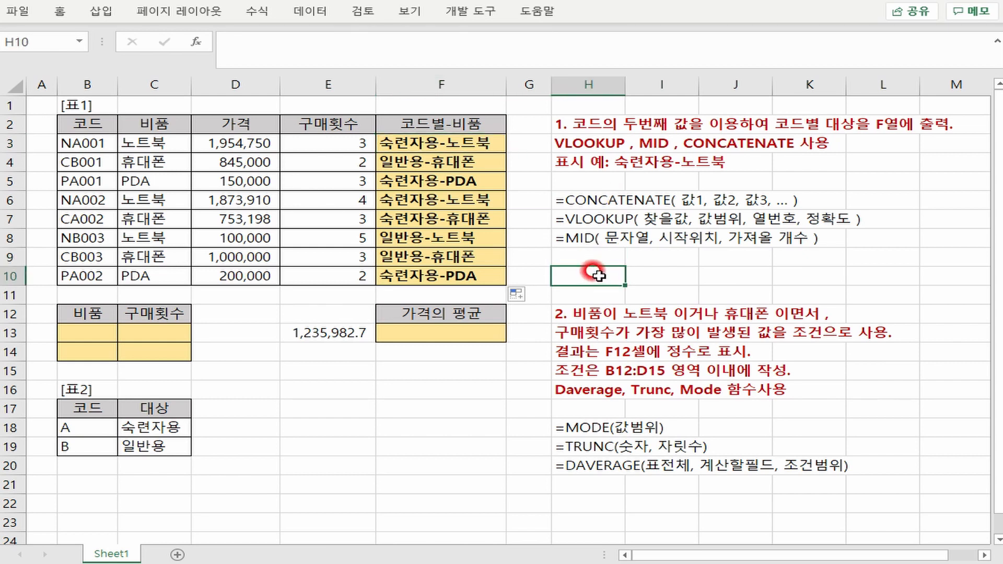
pyautogui.press('F2')
pyautogui.write('=CONCATENATE(VLOOKUP(MID(B3, 2, 1), $B$18:$C$19, 2,0), "-", C3)')
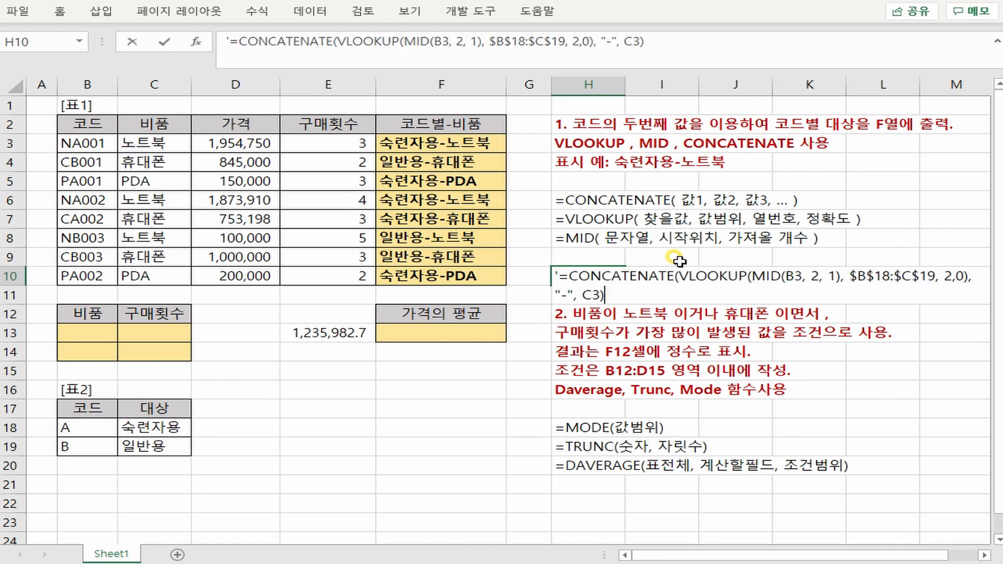
pyautogui.press('Return')
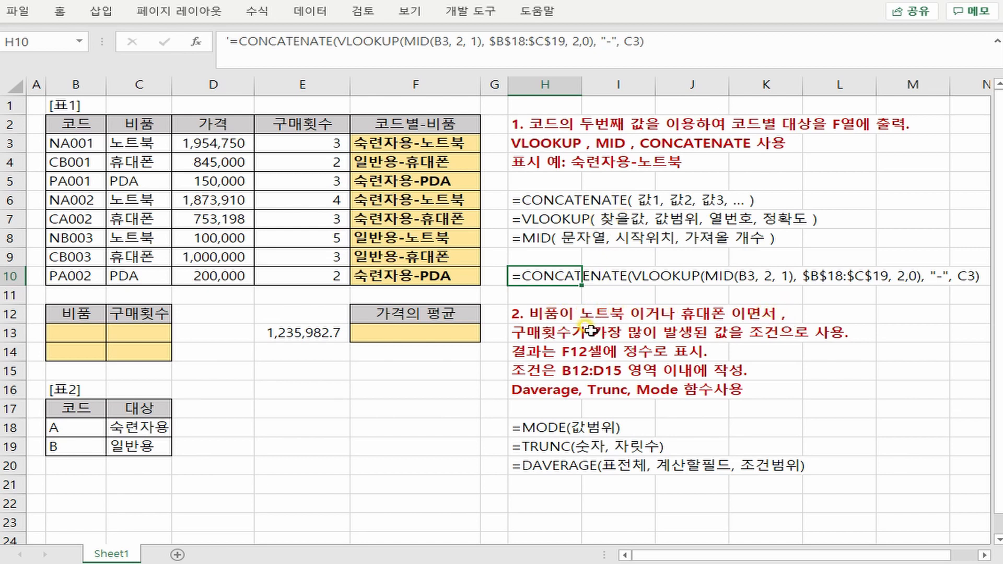
# - Examine the criteria cells B13:C14, the 구매횟수 values in E3:E10 and the result cell F13 for the second exercise
pyautogui.click(94, 332)
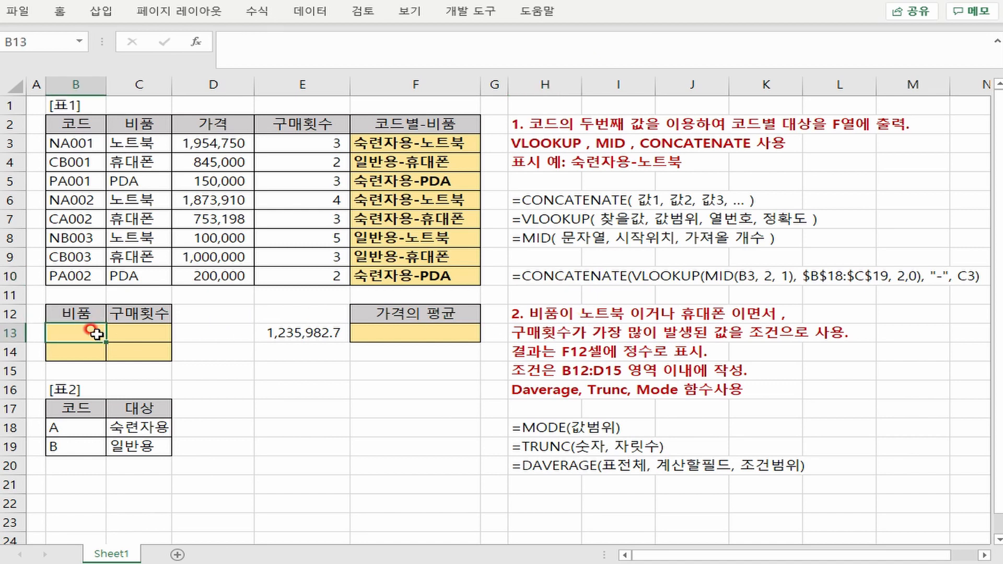
pyautogui.moveTo(94, 332); pyautogui.dragTo(79, 349)
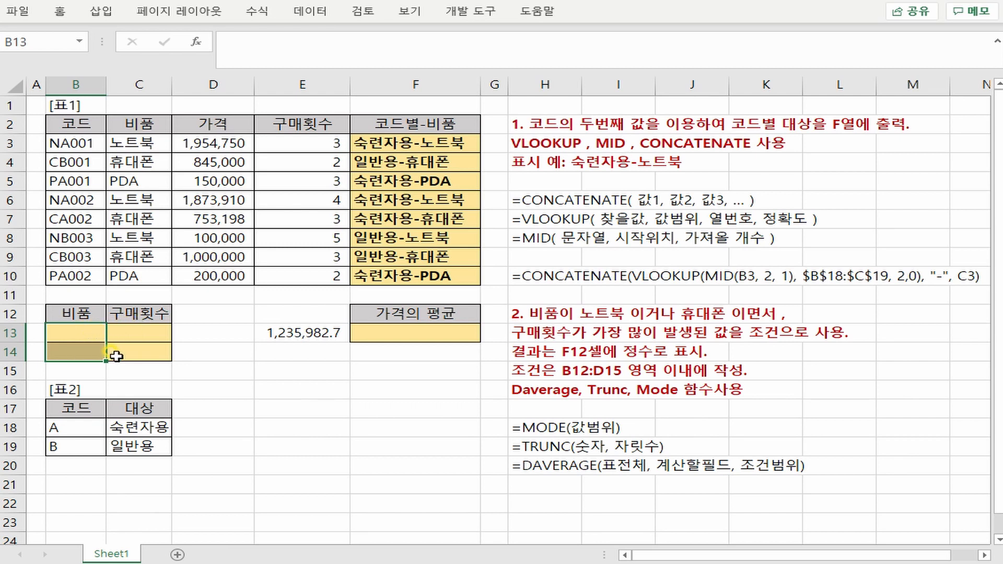
pyautogui.click(83, 336)
pyautogui.click(134, 332)
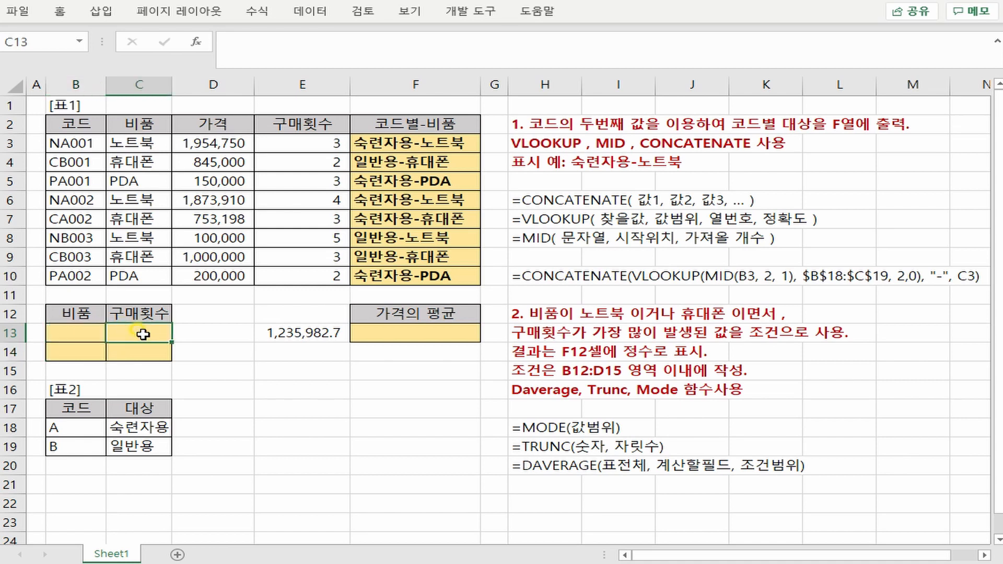
pyautogui.click(83, 351)
pyautogui.click(137, 352)
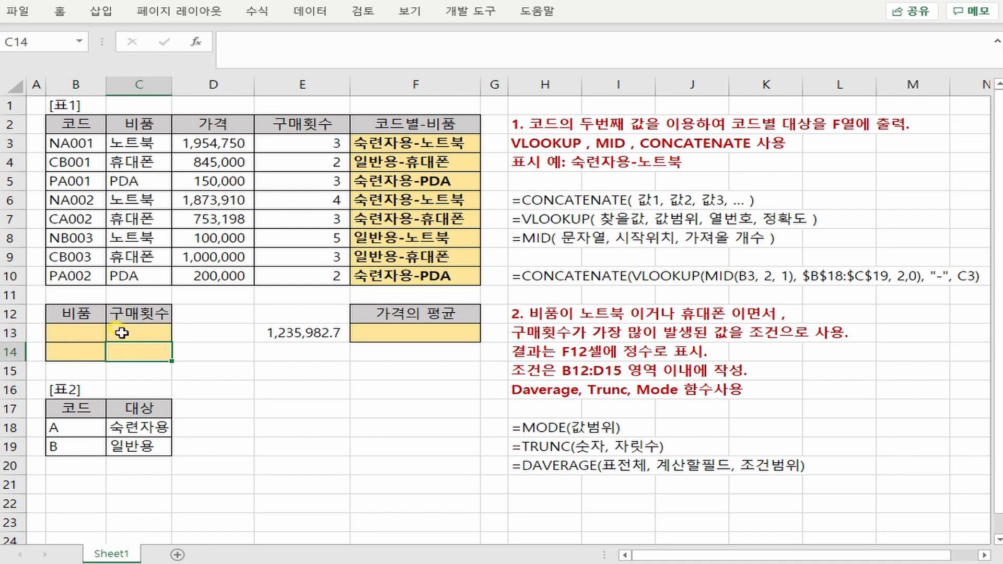
pyautogui.moveTo(85, 329); pyautogui.dragTo(130, 346)
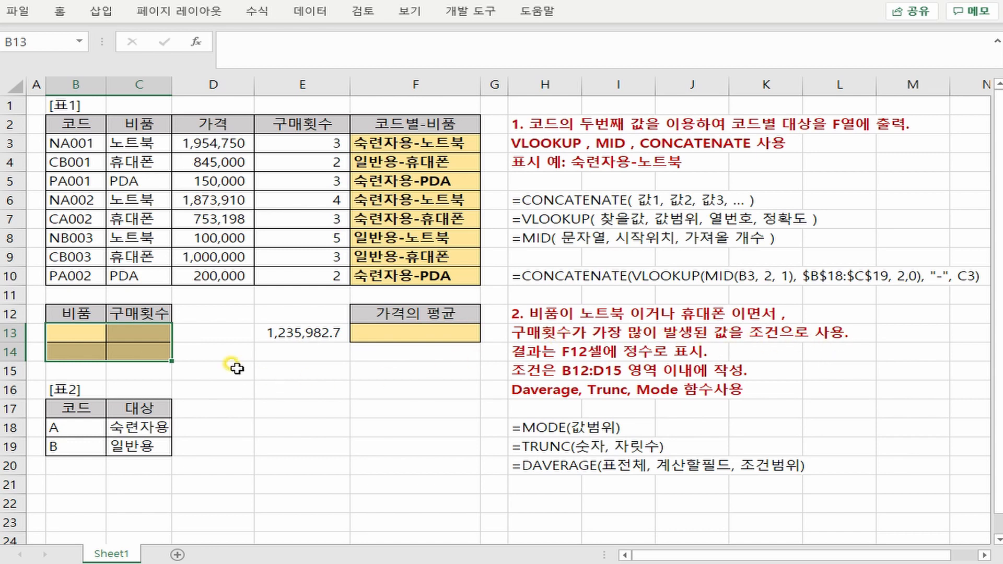
pyautogui.moveTo(140, 333); pyautogui.dragTo(168, 351)
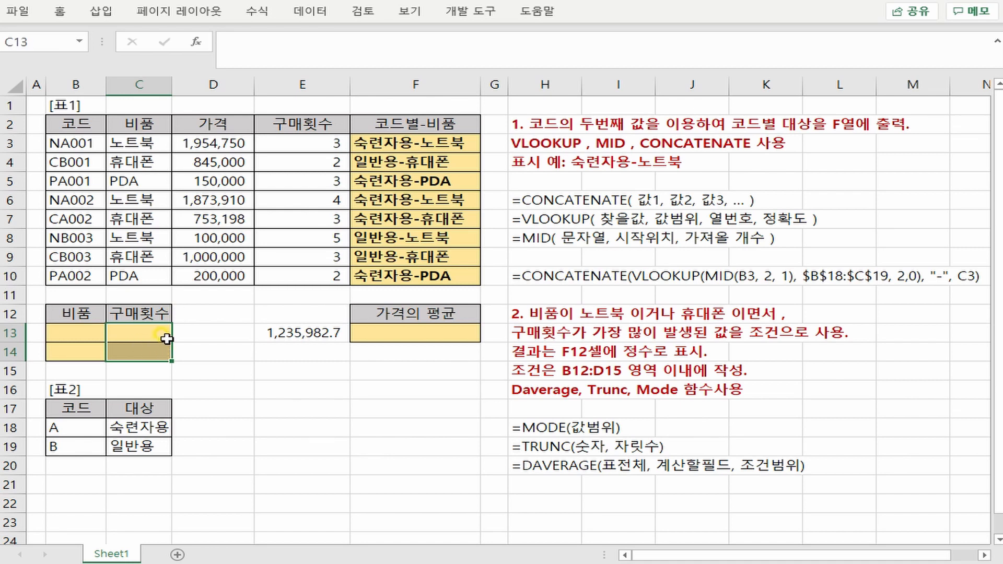
pyautogui.moveTo(295, 147); pyautogui.dragTo(286, 271)
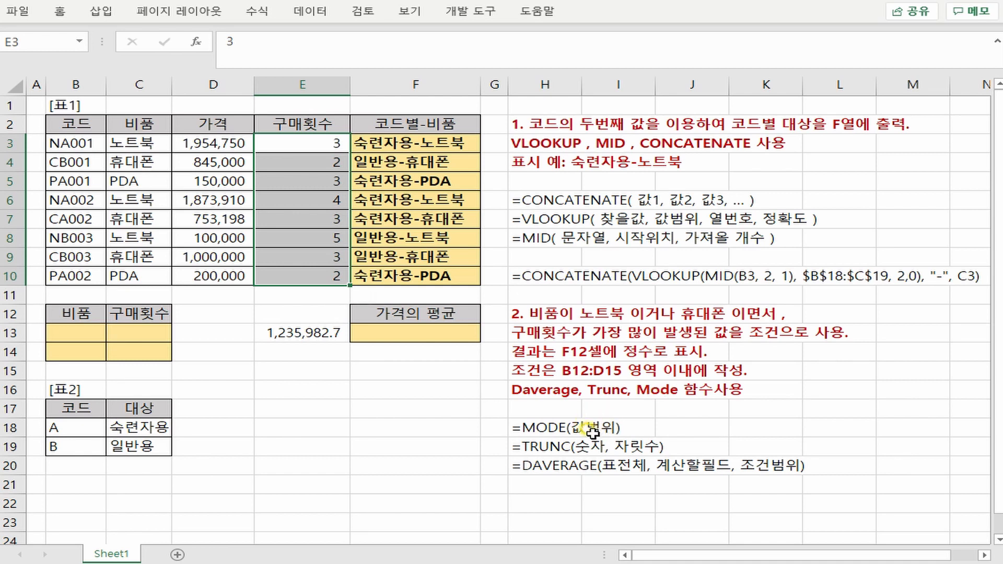
pyautogui.moveTo(296, 141); pyautogui.dragTo(291, 270)
pyautogui.click(87, 336)
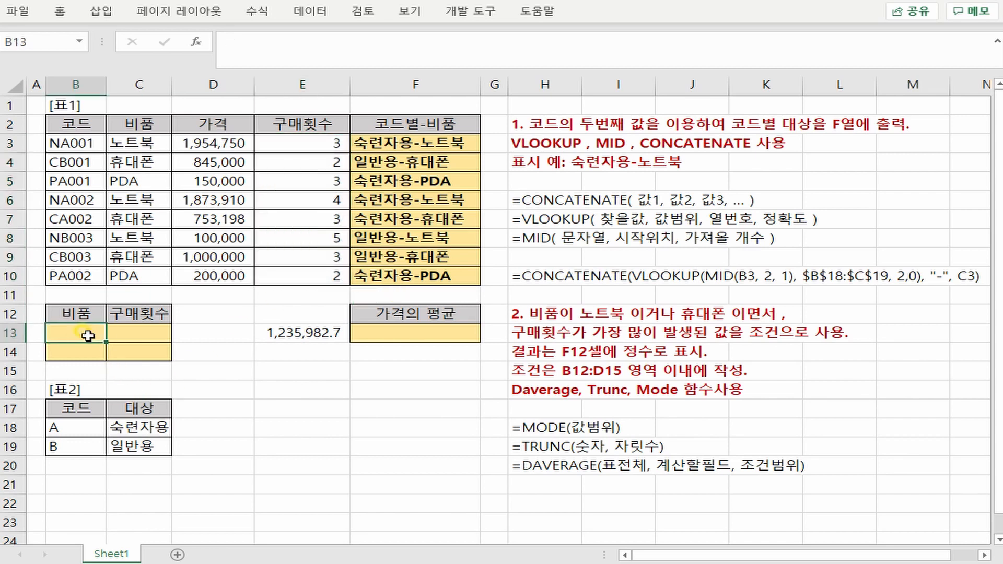
pyautogui.click(137, 326)
pyautogui.click(67, 347)
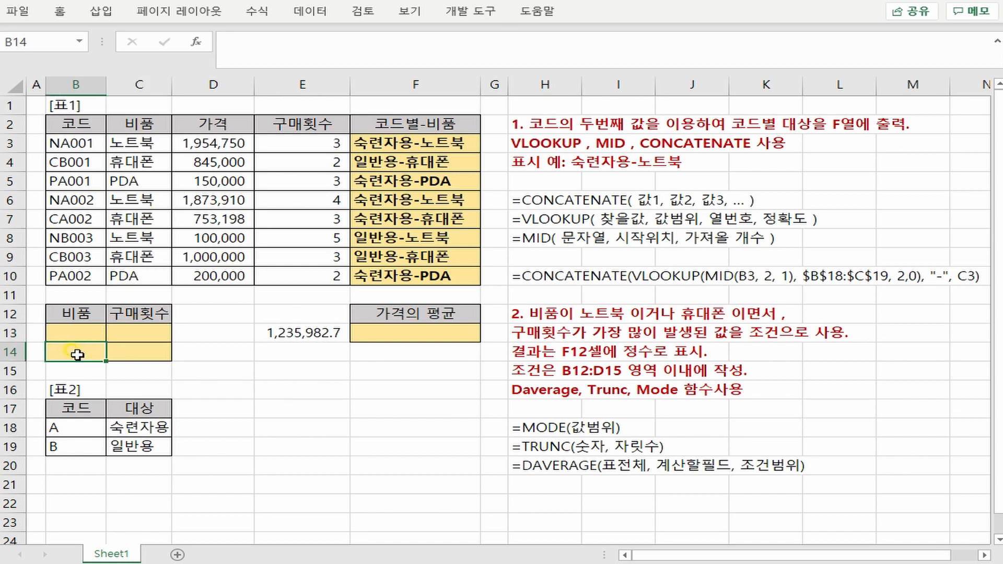
pyautogui.click(146, 346)
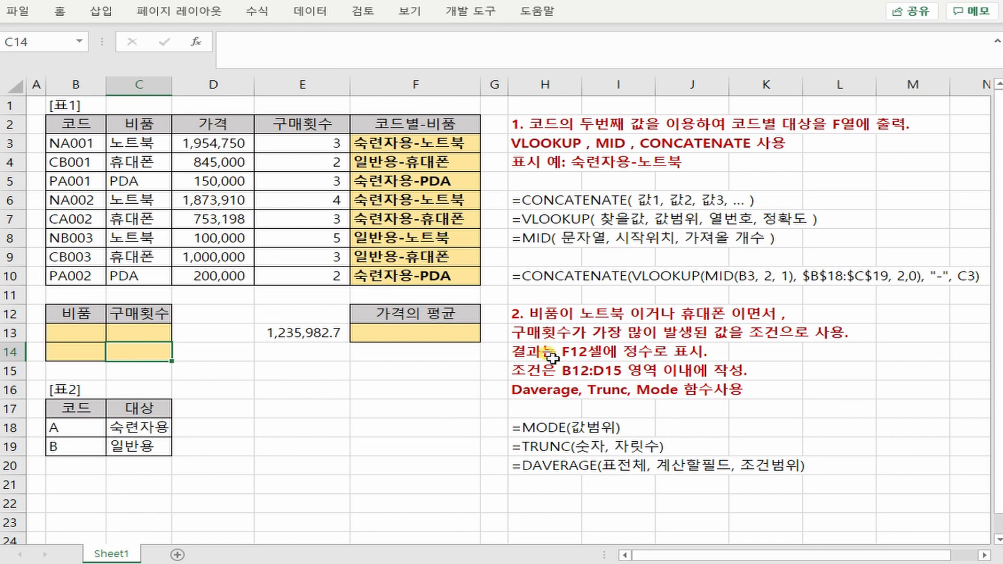
pyautogui.click(434, 330)
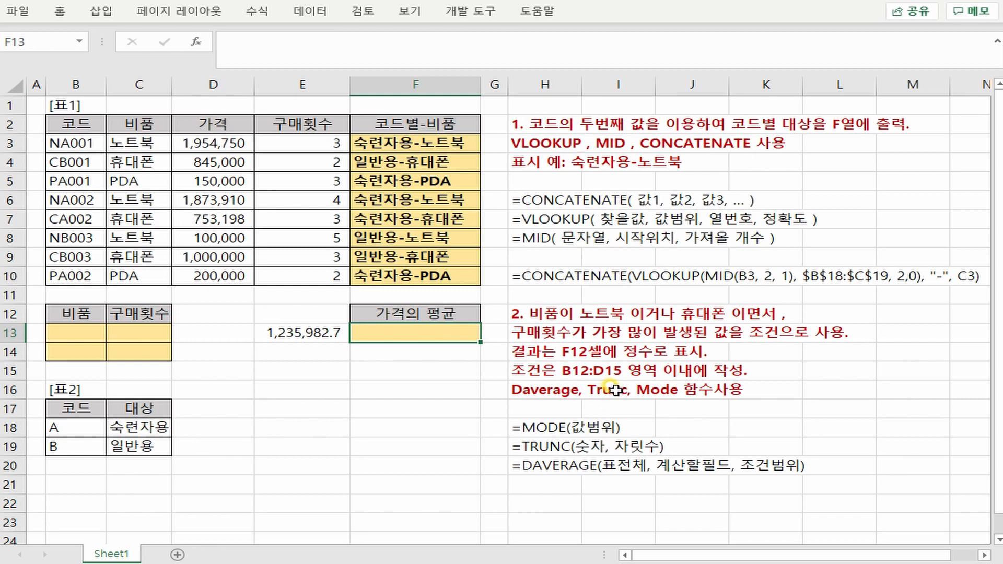
# - Correct the result cell reference in H14's instruction text to F13
pyautogui.click(549, 351)
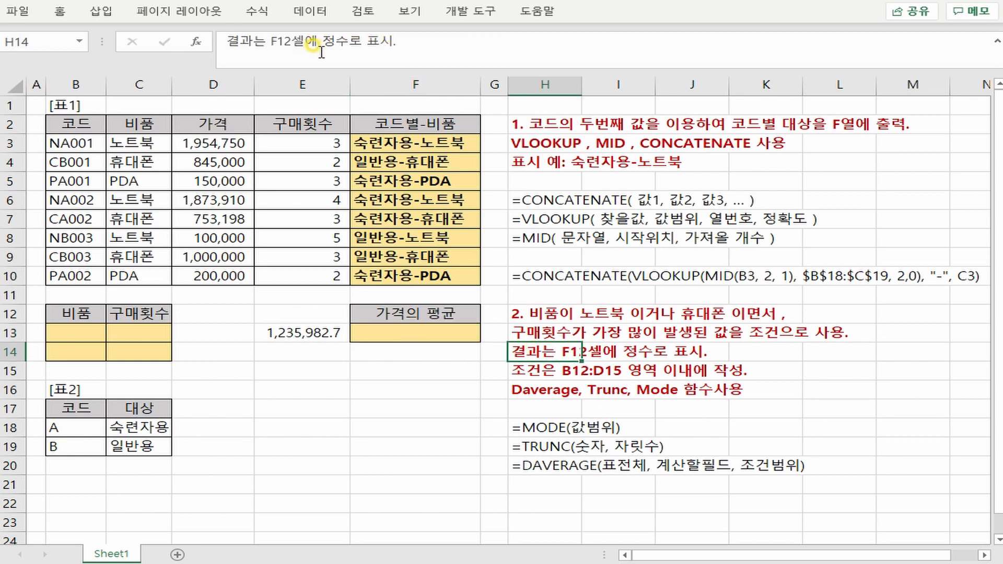
pyautogui.click(283, 44)
pyautogui.press('Delete')
pyautogui.write('3')
pyautogui.click(418, 335)
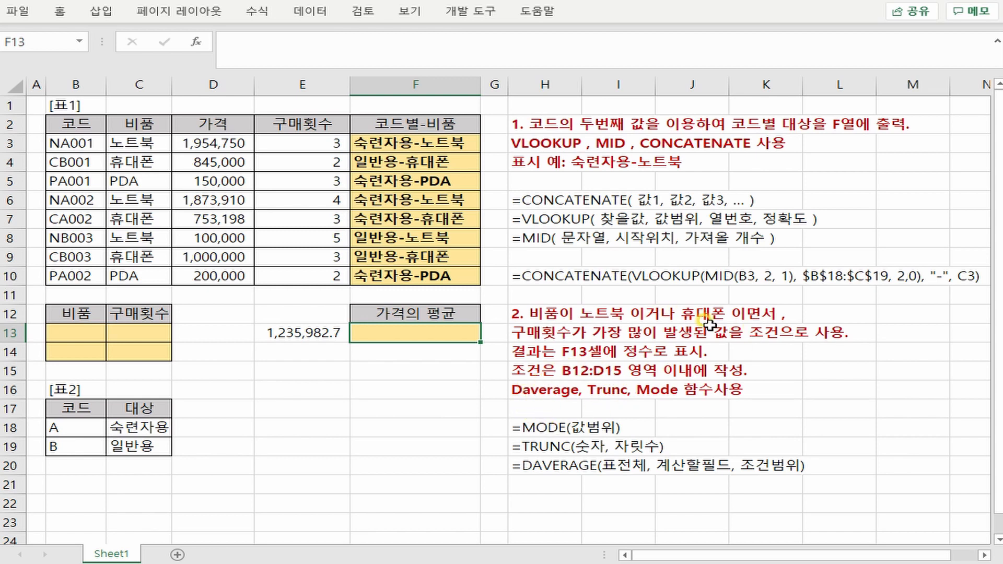
# - Review the DAVERAGE inputs: the 가격 column, the criteria range B12:C14, the AVERAGE formula in E13 and the result cell F13
pyautogui.click(392, 312)
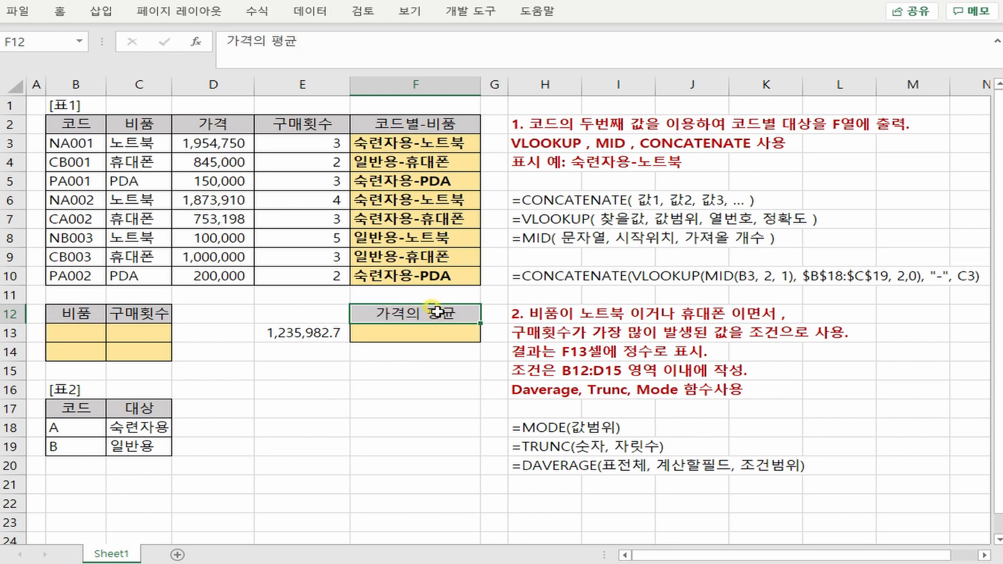
pyautogui.click(190, 84)
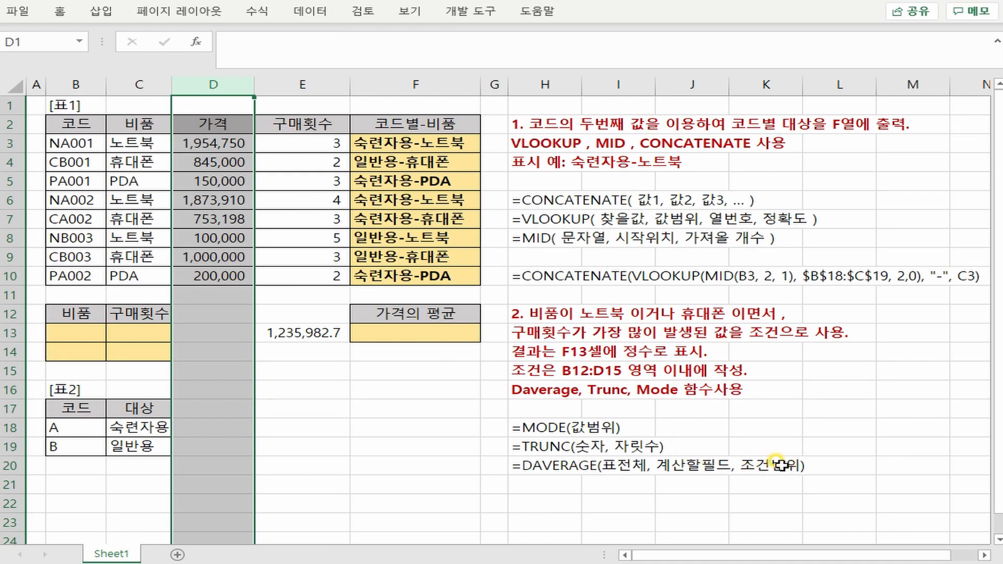
pyautogui.moveTo(82, 311); pyautogui.dragTo(135, 347)
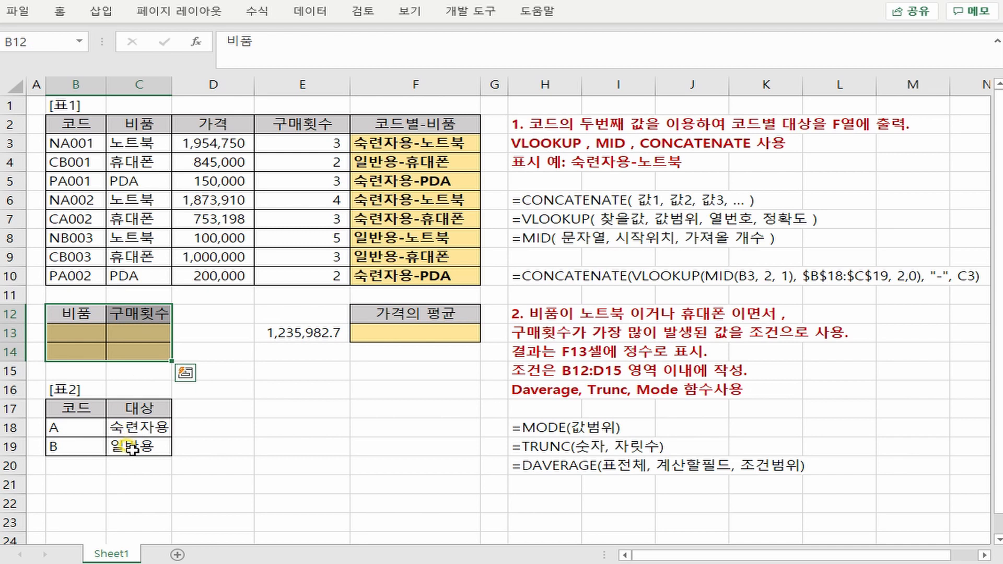
pyautogui.click(286, 332)
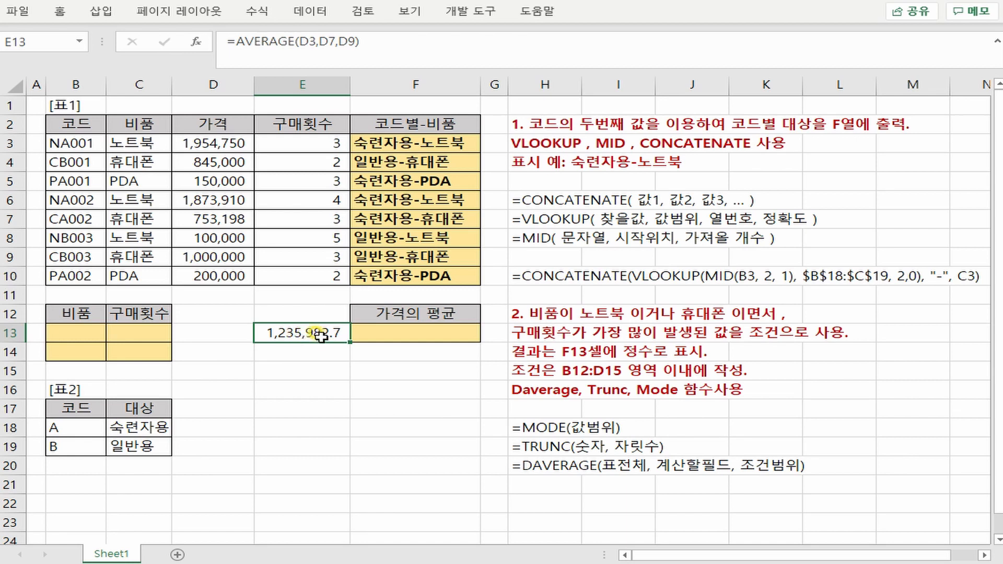
pyautogui.click(376, 333)
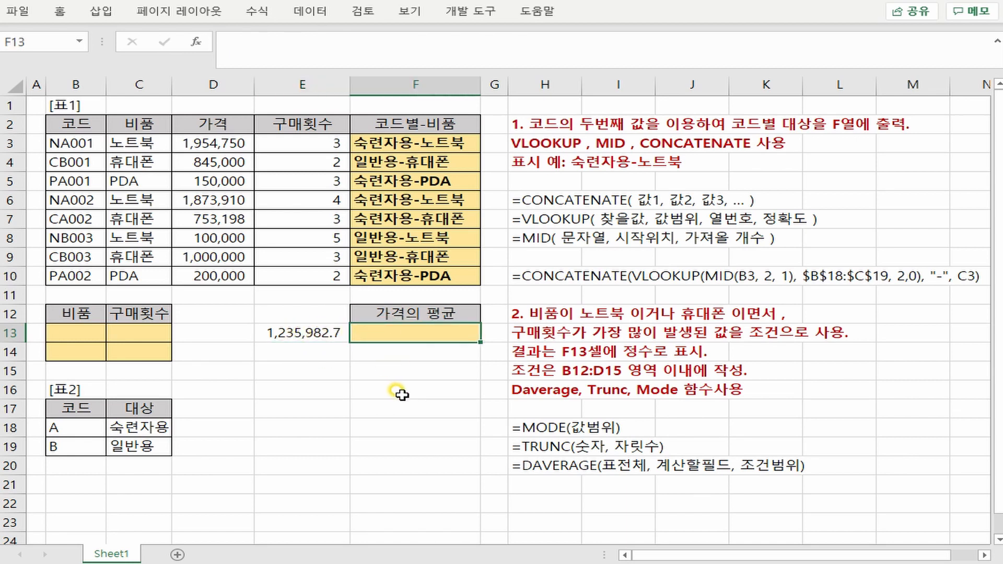
pyautogui.click(325, 333)
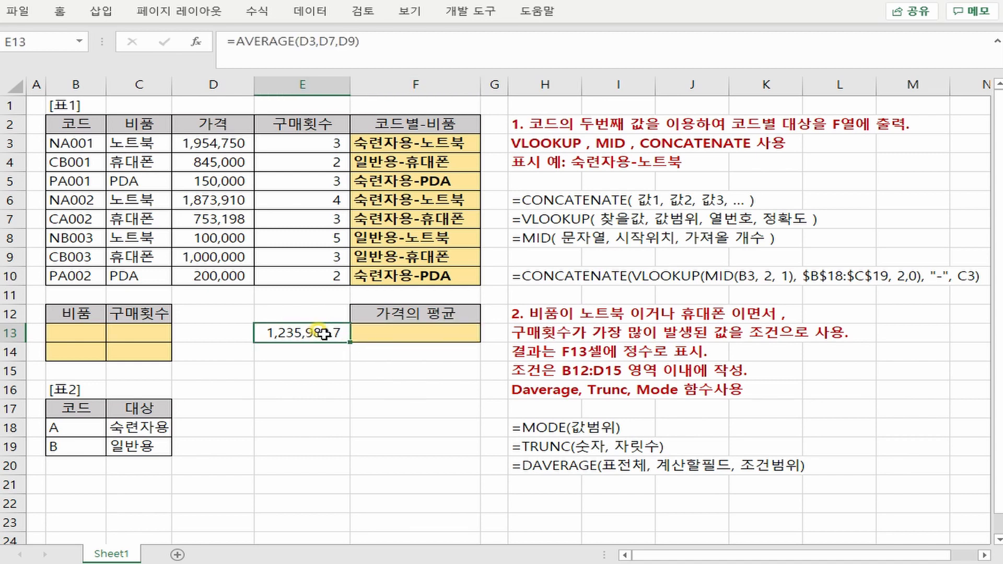
pyautogui.click(419, 328)
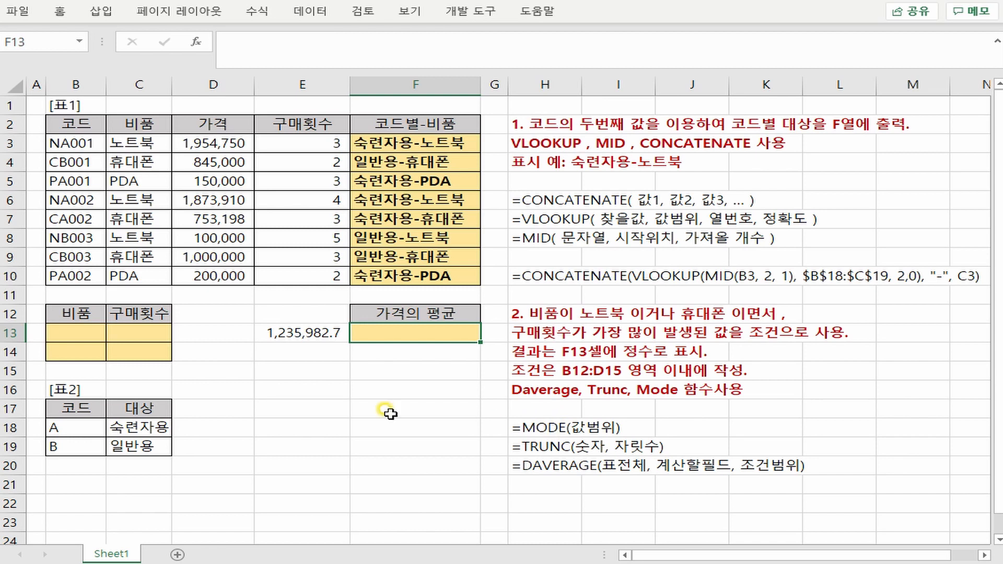
pyautogui.moveTo(145, 333); pyautogui.dragTo(140, 354)
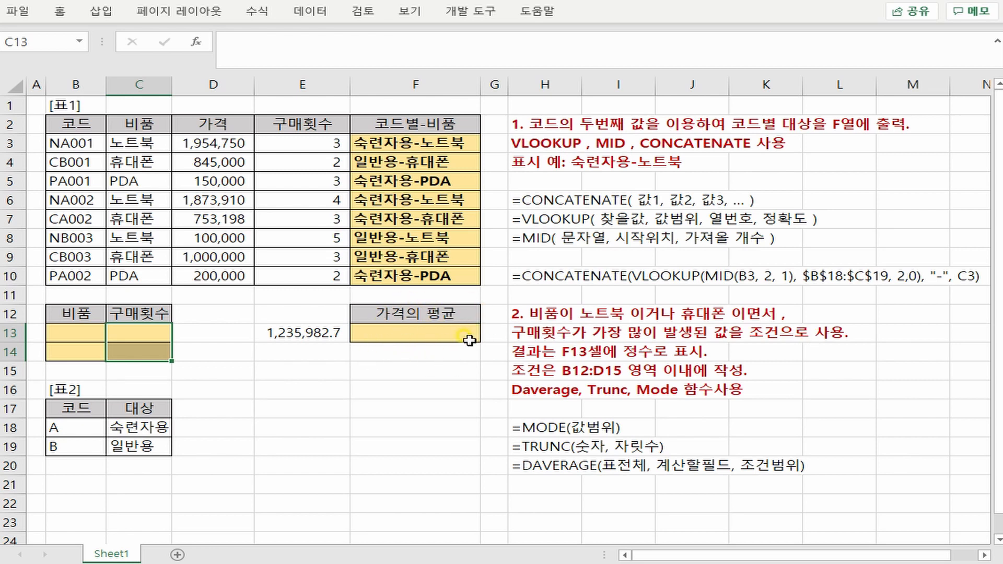
pyautogui.moveTo(140, 334); pyautogui.dragTo(139, 347)
# - Copy 노트북 from C3 into B13 and 휴대폰 from C4 into B14 as the 비품 criteria
pyautogui.click(142, 144)
pyautogui.hotkey('ctrl', 'c')
pyautogui.click(74, 332)
pyautogui.hotkey('ctrl', 'v')
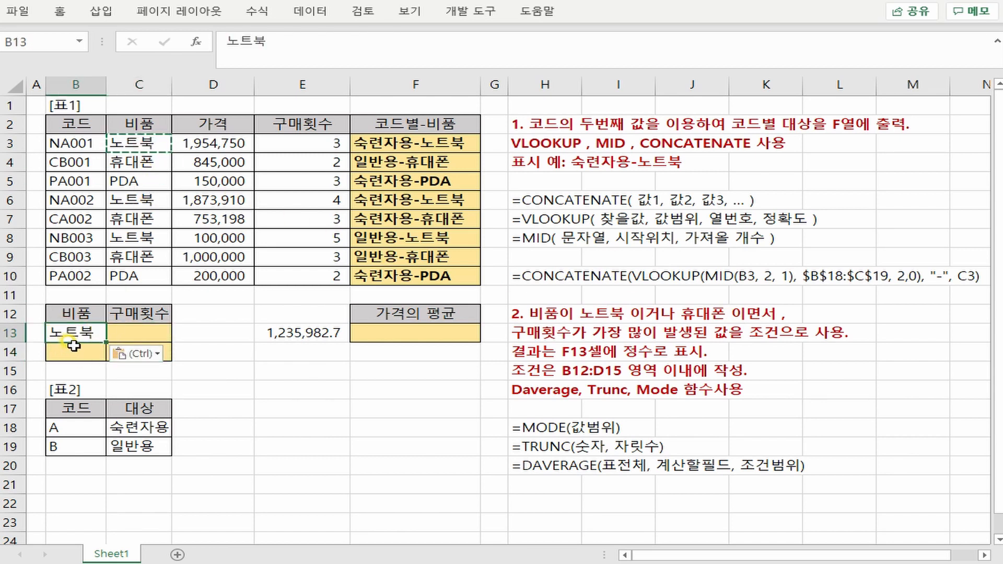
pyautogui.click(128, 169)
pyautogui.hotkey('ctrl', 'c')
pyautogui.click(72, 351)
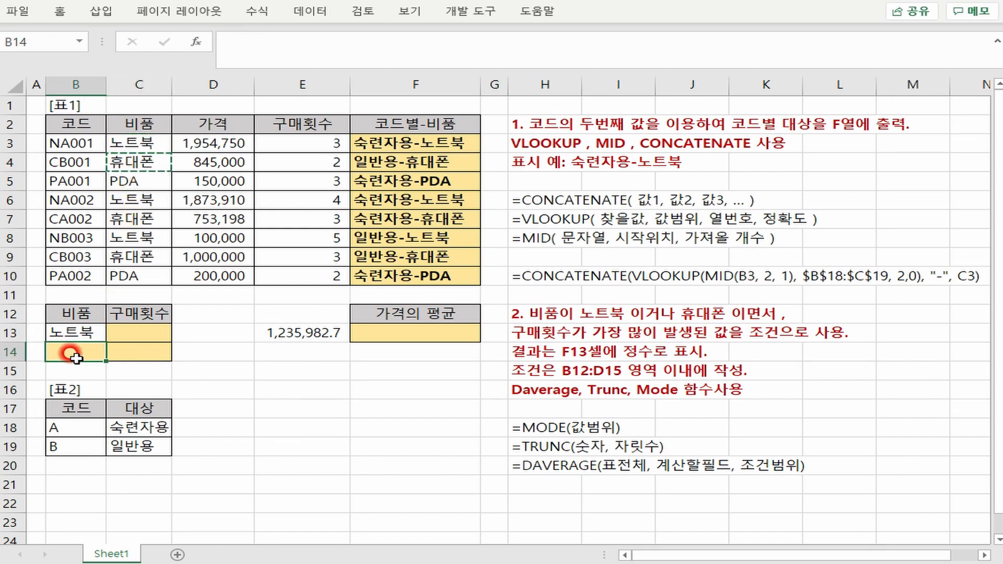
pyautogui.hotkey('ctrl', 'v')
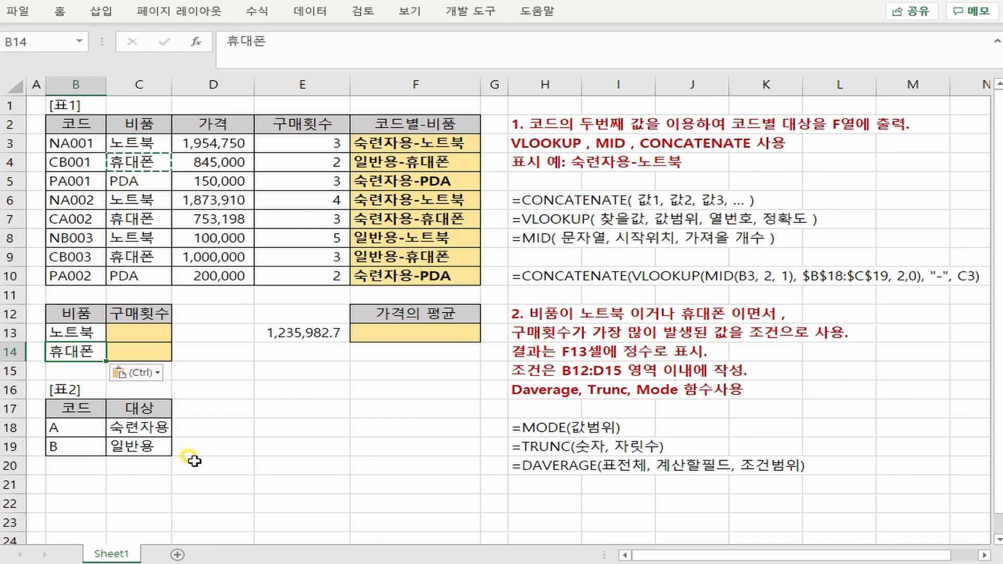
# - Try a two-column 비품 criteria layout by copying the B12 header into C12 and moving 휴대폰 from B14 to C14
pyautogui.click(137, 314)
pyautogui.click(74, 313)
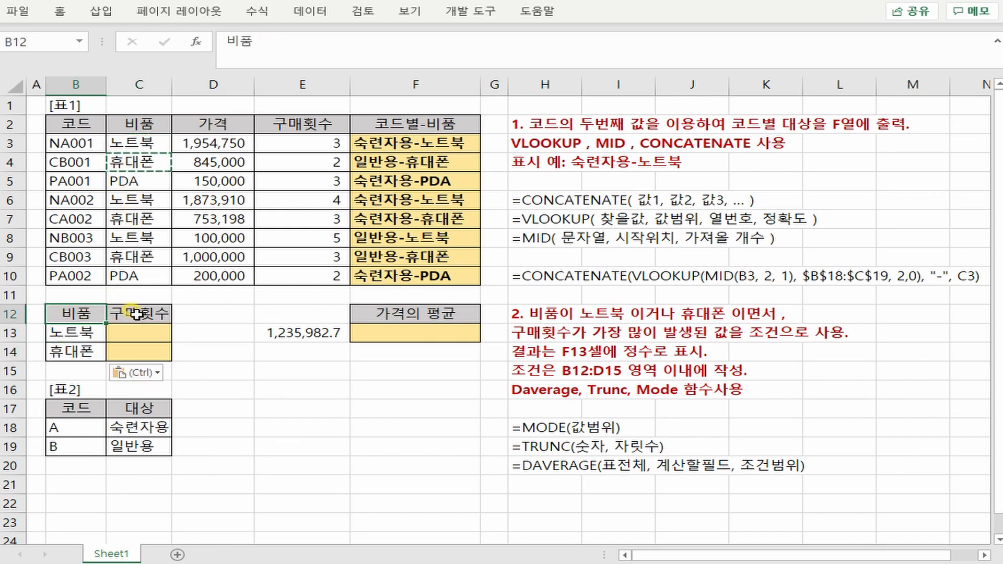
pyautogui.hotkey('ctrl', 'c')
pyautogui.click(137, 315)
pyautogui.hotkey('ctrl', 'v')
pyautogui.click(76, 351)
pyautogui.hotkey('ctrl', 'c')
pyautogui.click(148, 351)
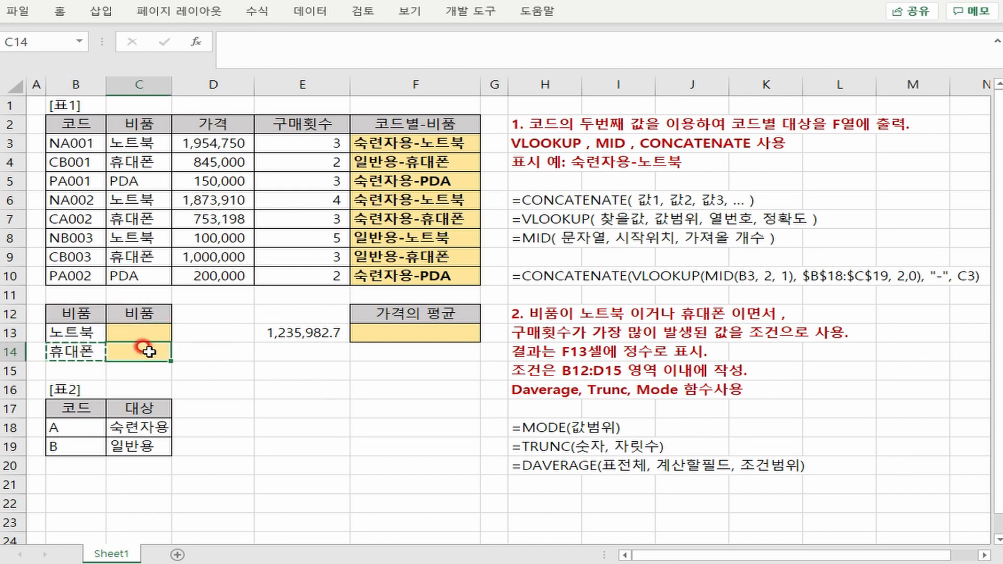
pyautogui.hotkey('ctrl', 'v')
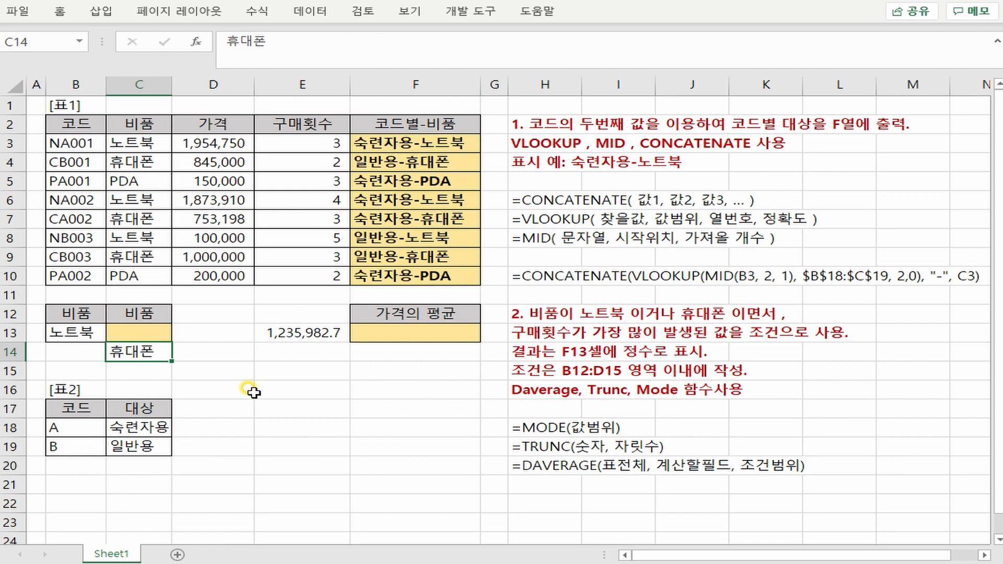
# - Undo the move of 휴대폰 and restore the C12 header by copying 구매횟수 from E2
pyautogui.hotkey('ctrl', 'z')
pyautogui.click(76, 341)
pyautogui.click(78, 351)
pyautogui.hotkey('ctrl', 'c')
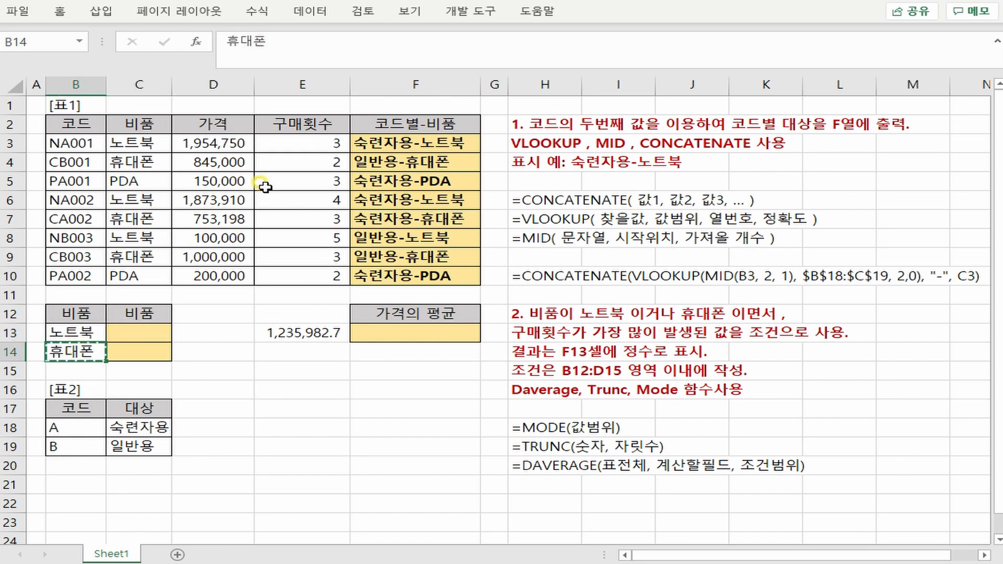
pyautogui.click(282, 124)
pyautogui.hotkey('ctrl', 'c')
pyautogui.click(139, 314)
pyautogui.hotkey('ctrl', 'v')
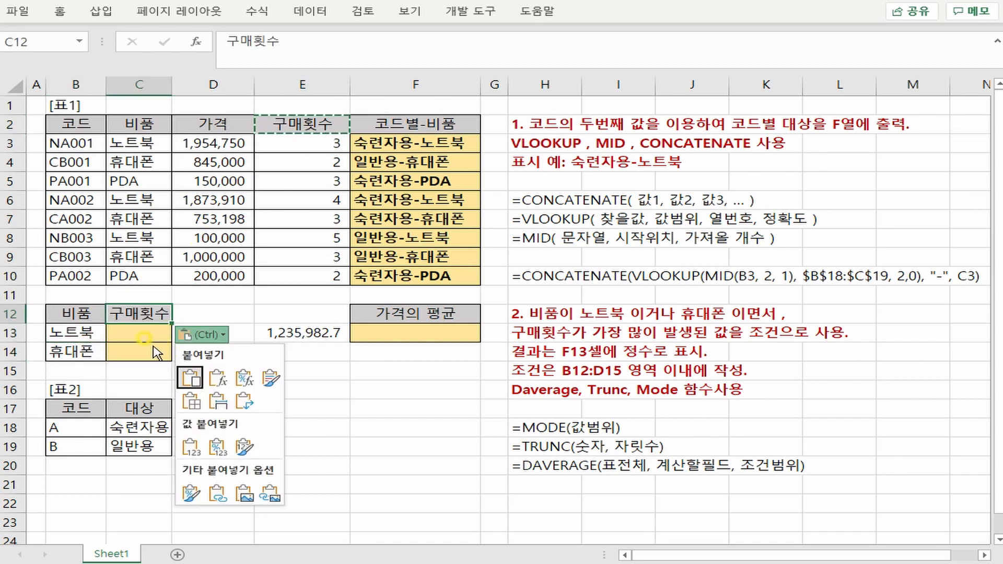
pyautogui.click(150, 335)
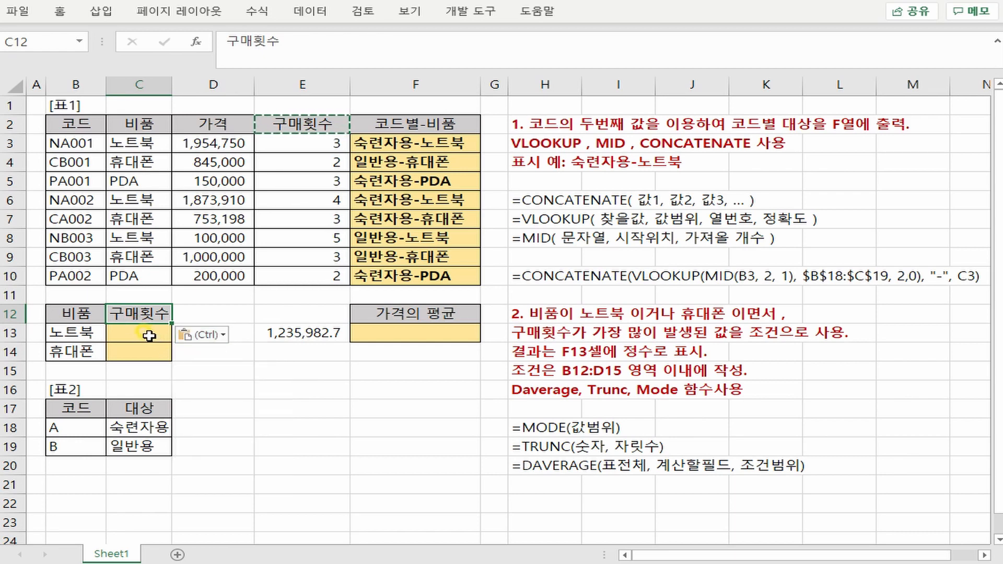
# - Enter =MODE($E$3:$E$10) in C13, fill it down to C14, and open the C13 formula
pyautogui.click(150, 336)
pyautogui.write('=')
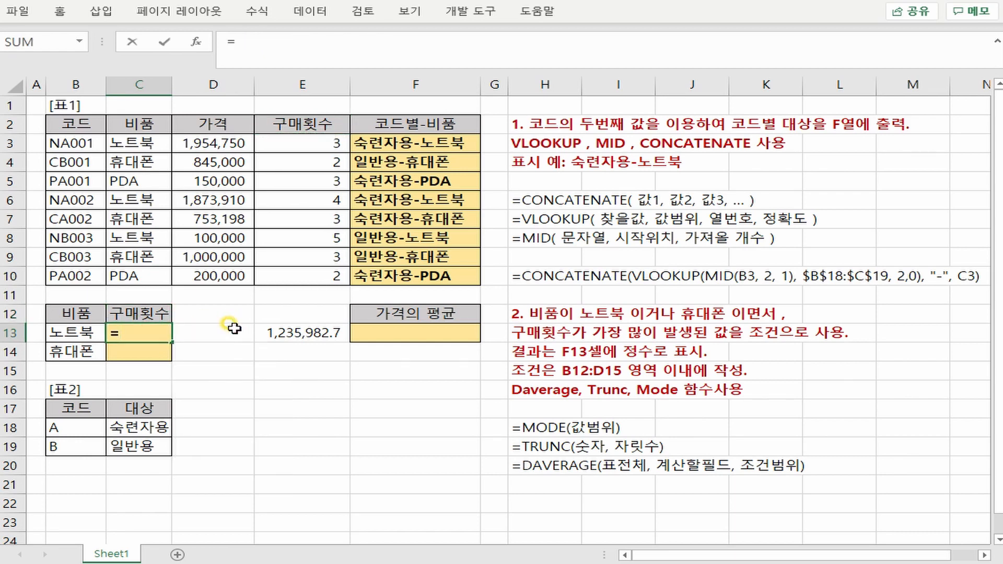
pyautogui.write('mode(')
pyautogui.moveTo(275, 149); pyautogui.dragTo(293, 278)
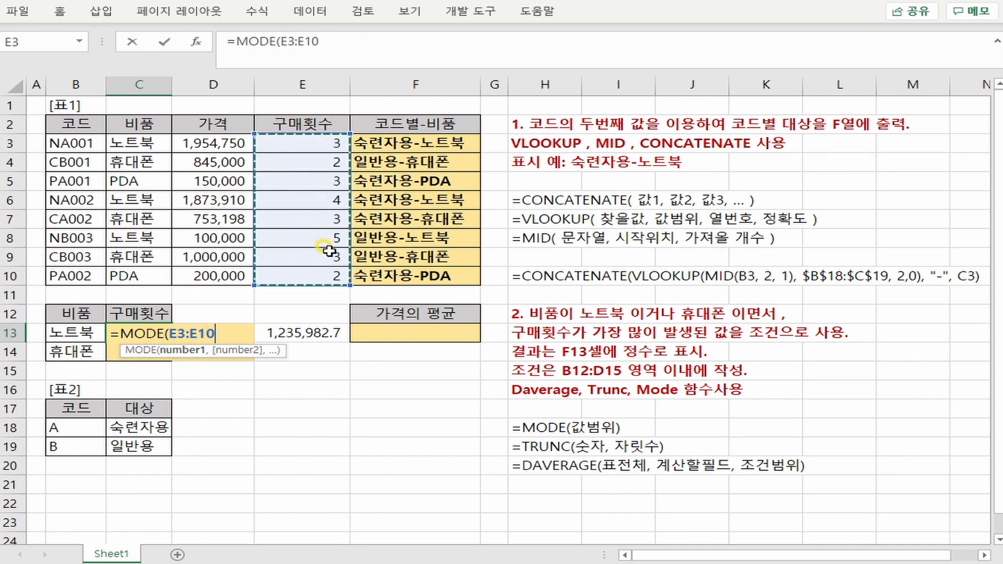
pyautogui.press('F4')
pyautogui.press('Return')
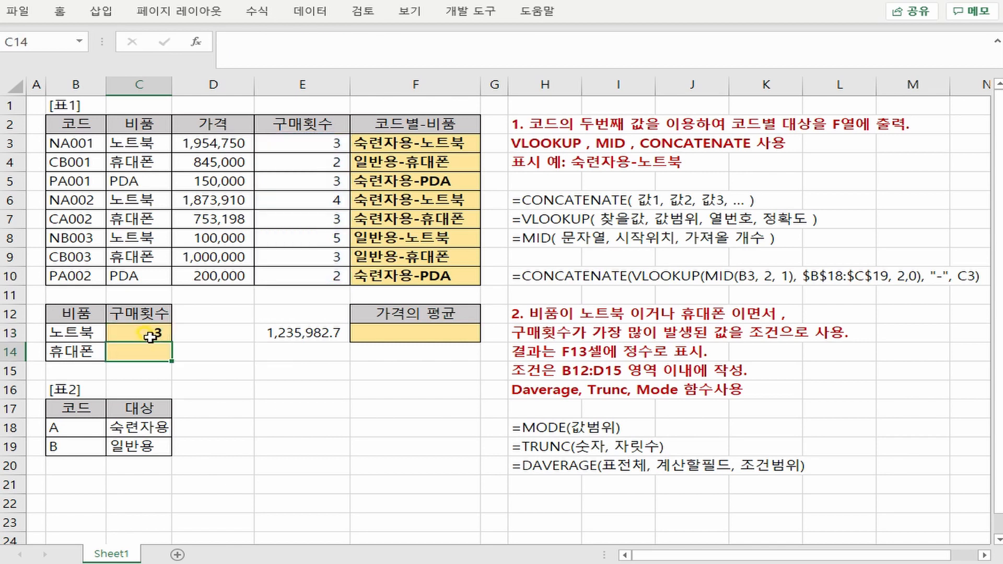
pyautogui.click(148, 333)
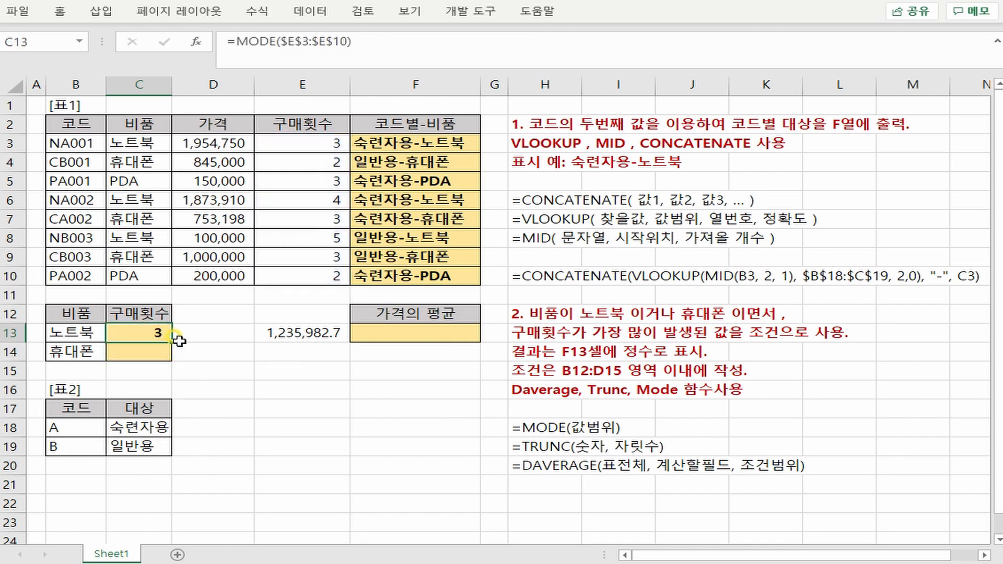
pyautogui.doubleClick(140, 342)
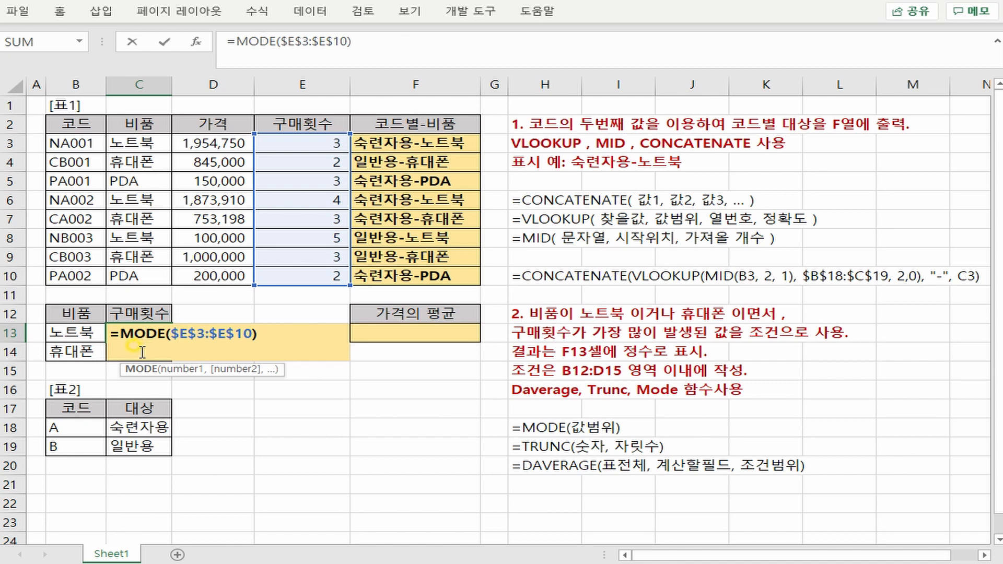
# - Check that the criteria cells C13 and C14 both use the MODE formula on the absolute range $E$3:$E$10
pyautogui.press('Return')
pyautogui.doubleClick(140, 352)
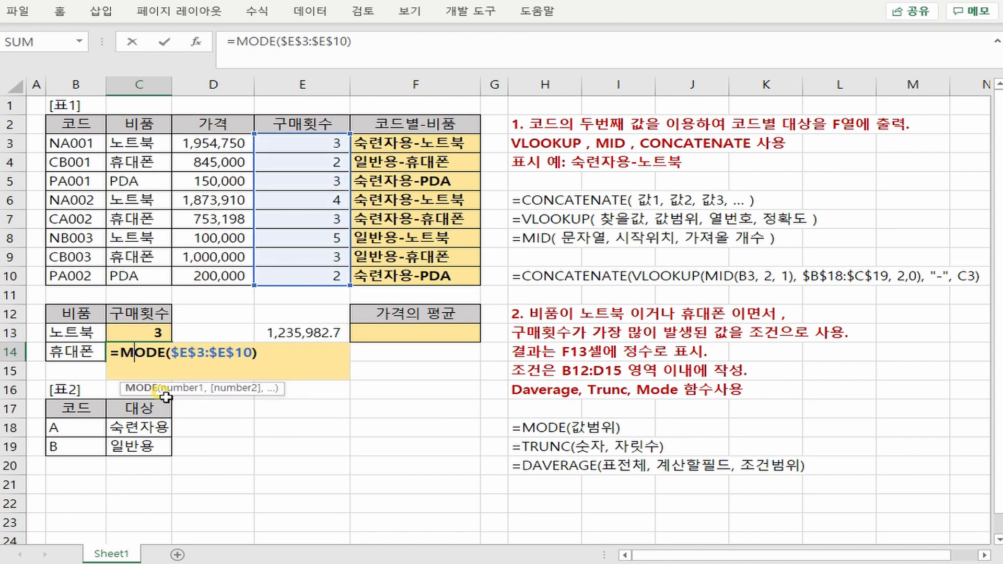
pyautogui.press('Return')
# - Start a formula in F13 with DAVERAGE nested inside TRUNC
pyautogui.click(407, 329)
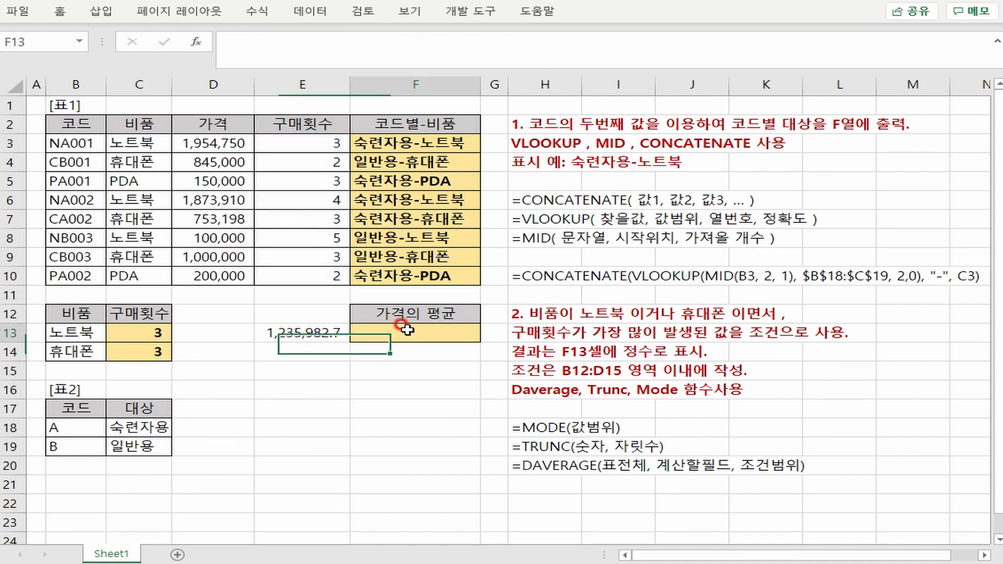
pyautogui.write('=t')
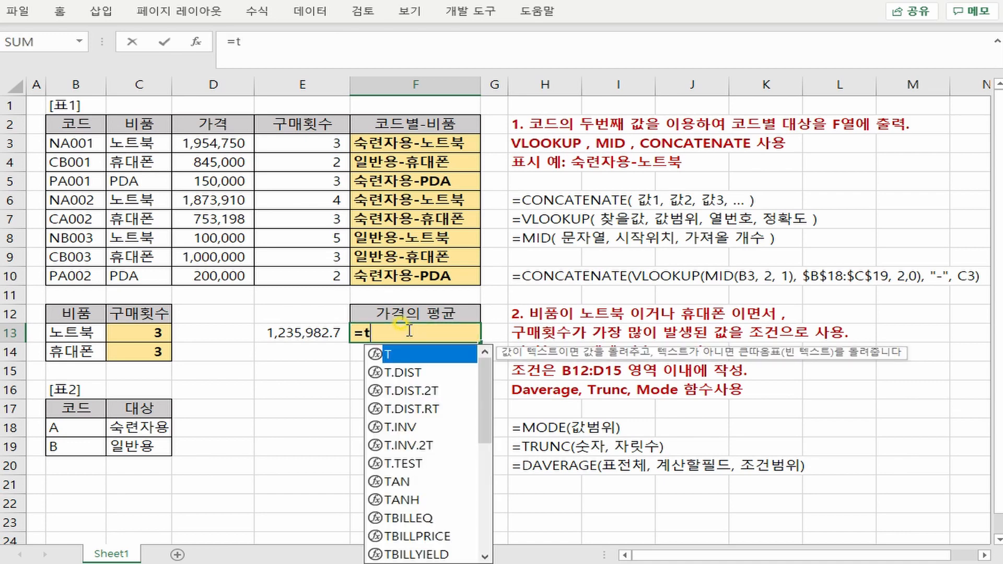
pyautogui.write('ru')
pyautogui.press('Down')
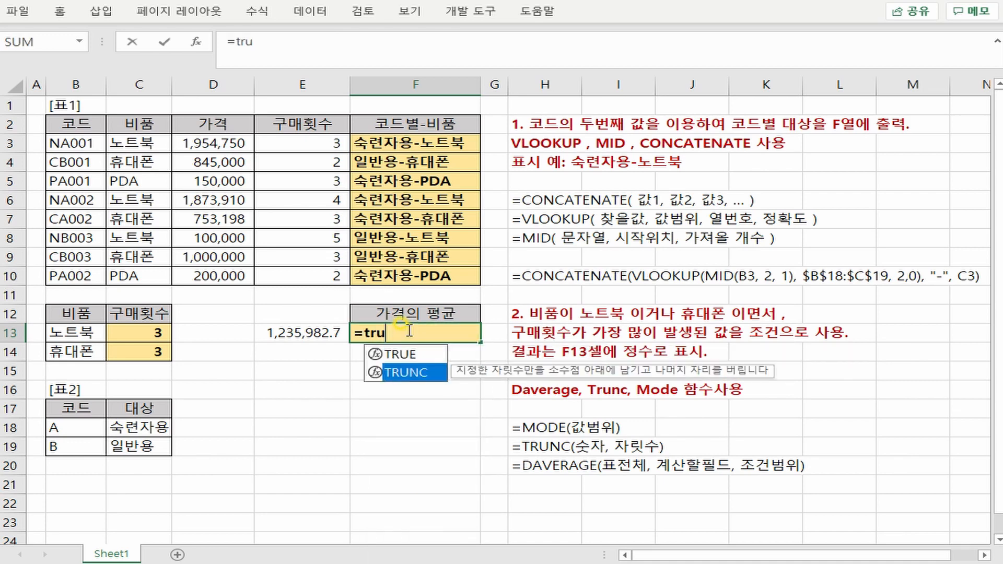
pyautogui.press('Tab')
pyautogui.write('dav')
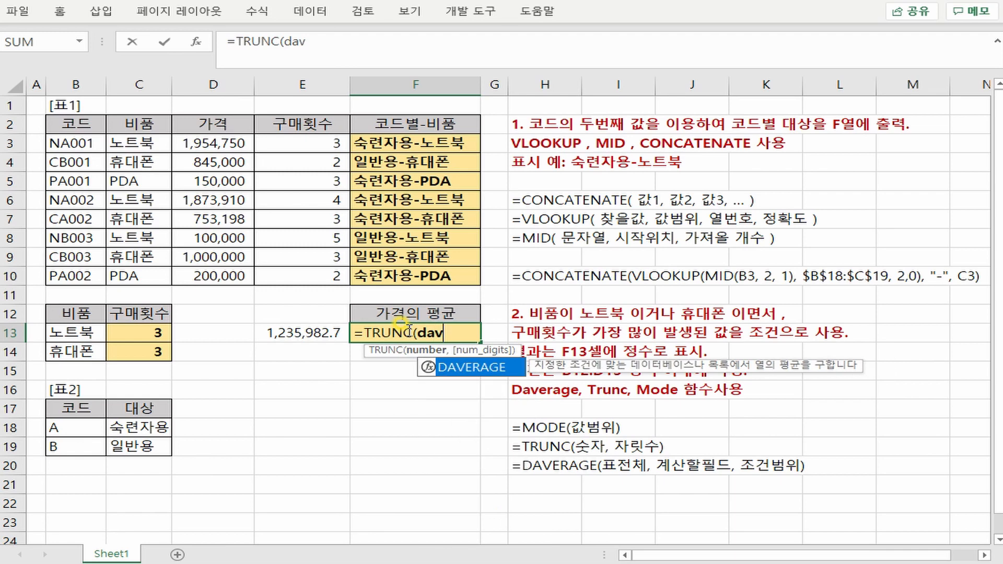
pyautogui.press('Tab')
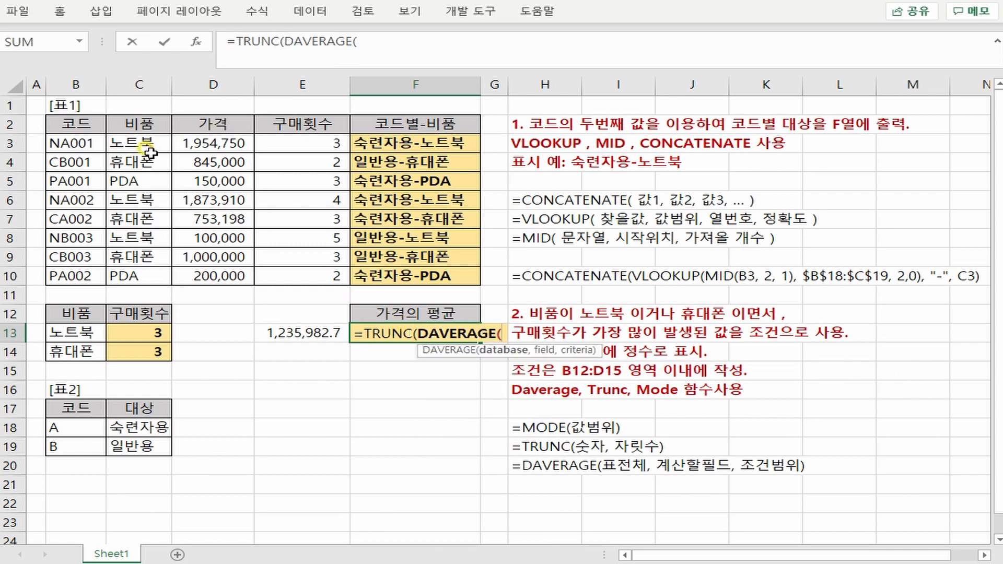
# - Give DAVERAGE the database B2:F10, the 가격 field D2 and the criteria range B12:C14, and close its parenthesis
pyautogui.moveTo(73, 122); pyautogui.dragTo(413, 275)
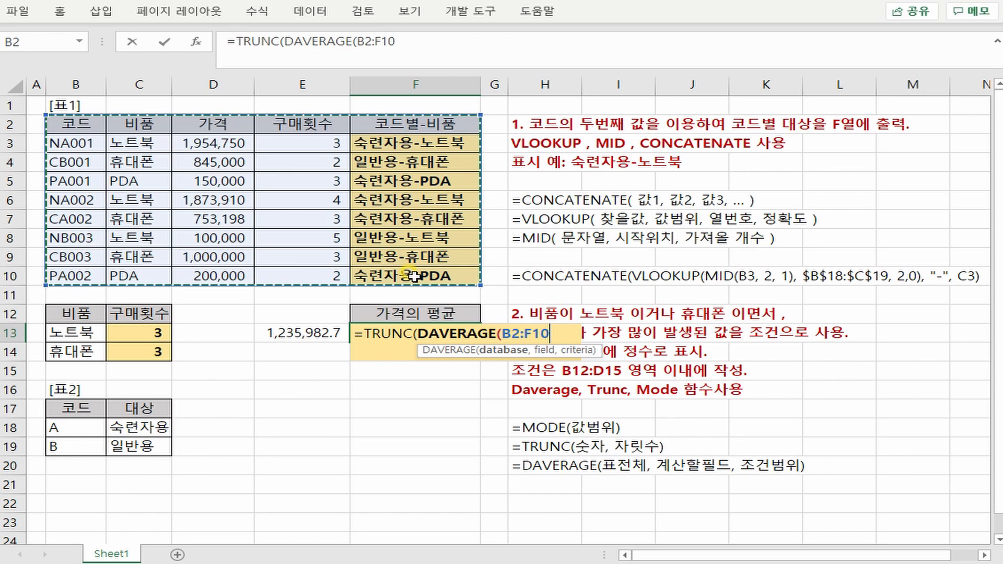
pyautogui.write(',')
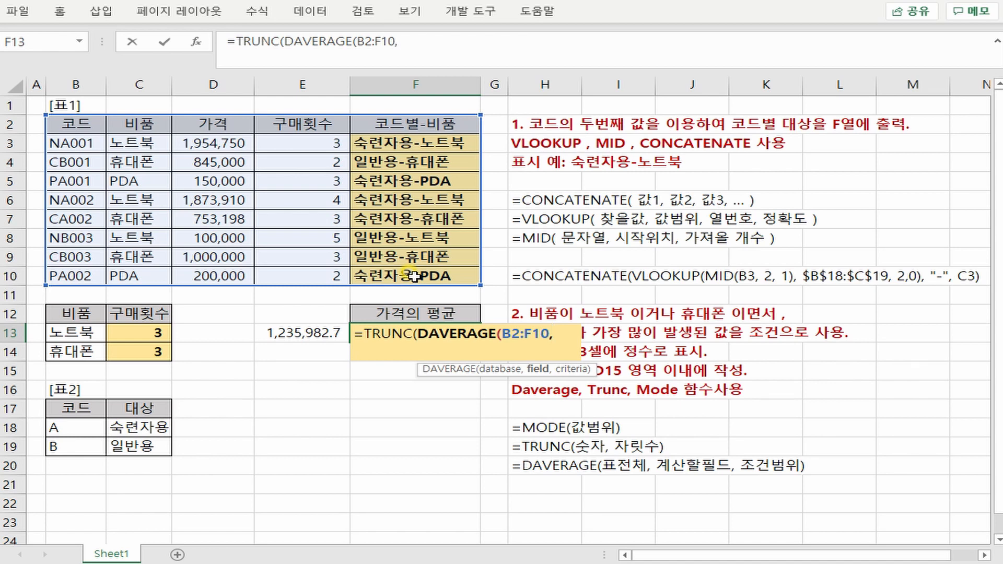
pyautogui.click(216, 122)
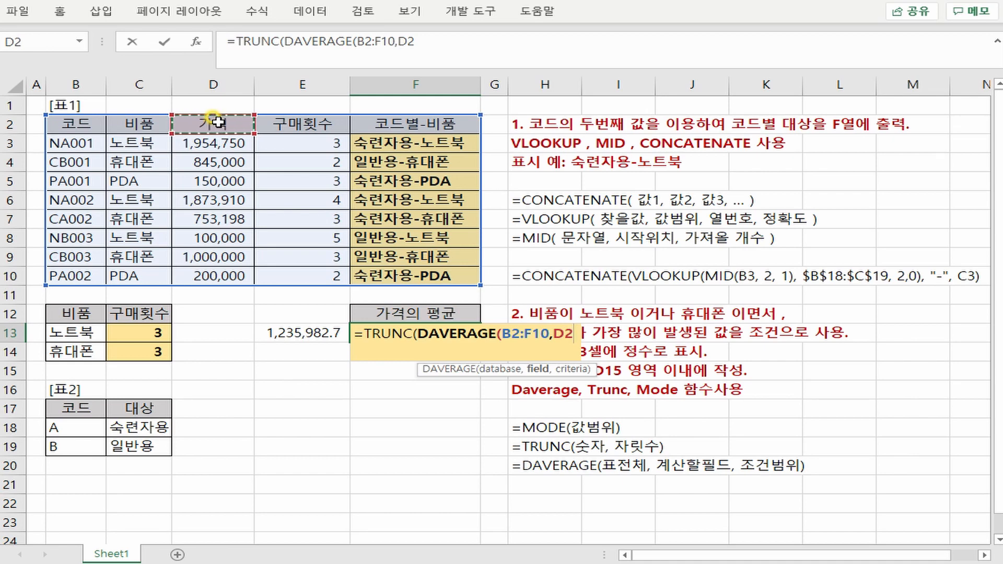
pyautogui.write(',')
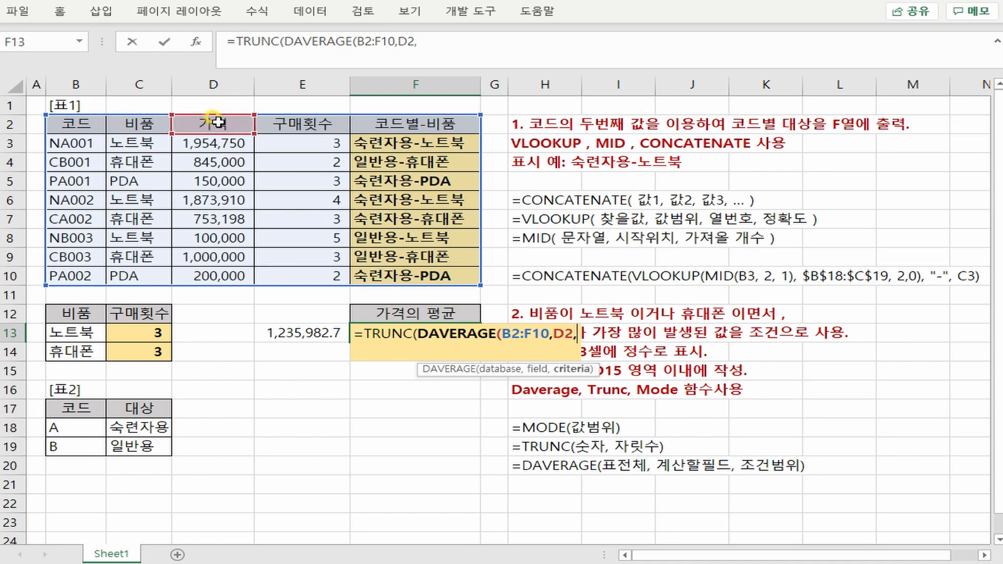
pyautogui.moveTo(83, 314); pyautogui.dragTo(142, 347)
pyautogui.write(')')
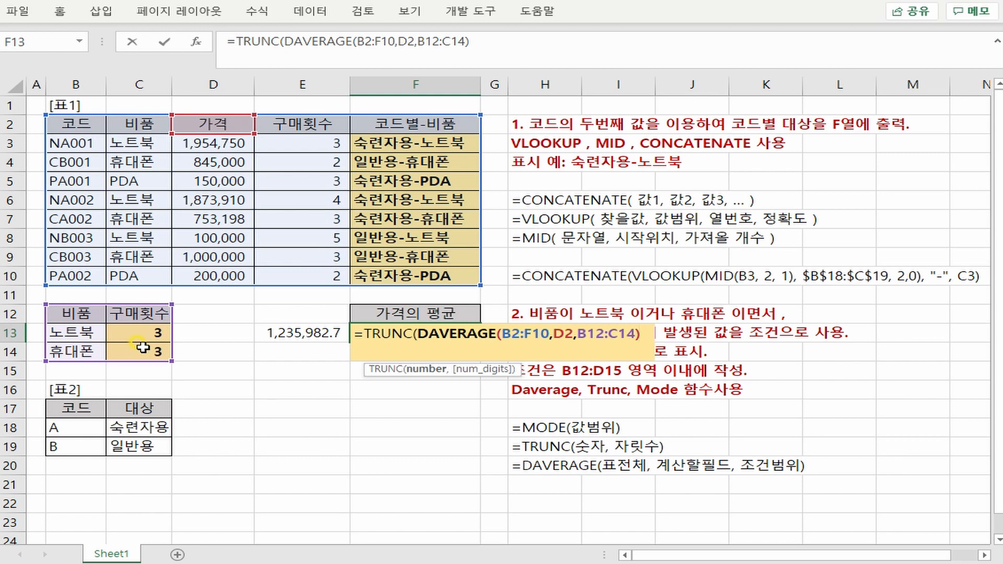
pyautogui.write(',0')
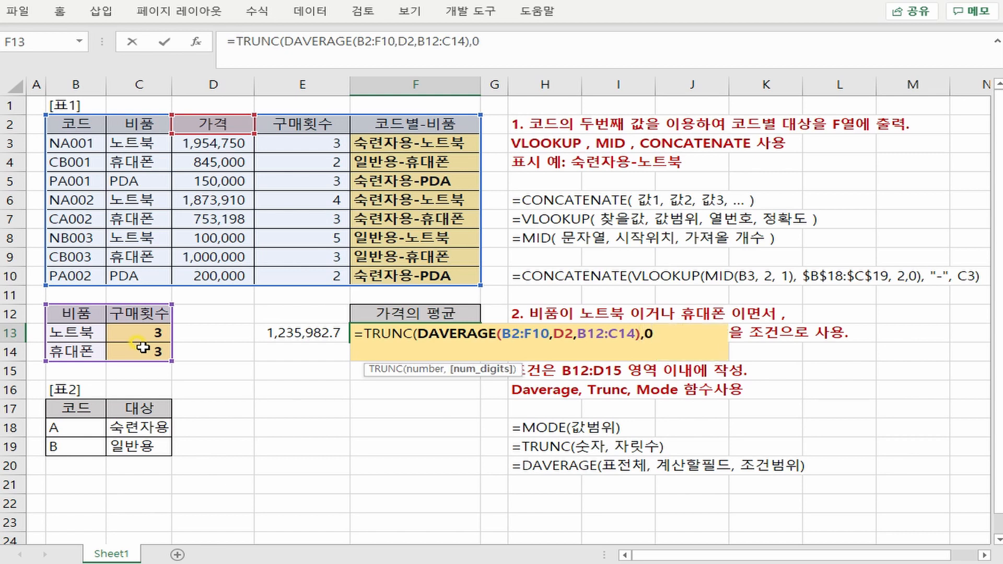
# - Leave out TRUNC's digits argument and enter the completed formula =TRUNC(DAVERAGE(B2:F10,D2,B12:C14)) in F13
pyautogui.press('BackSpace')
pyautogui.press('BackSpace')
pyautogui.write(')')
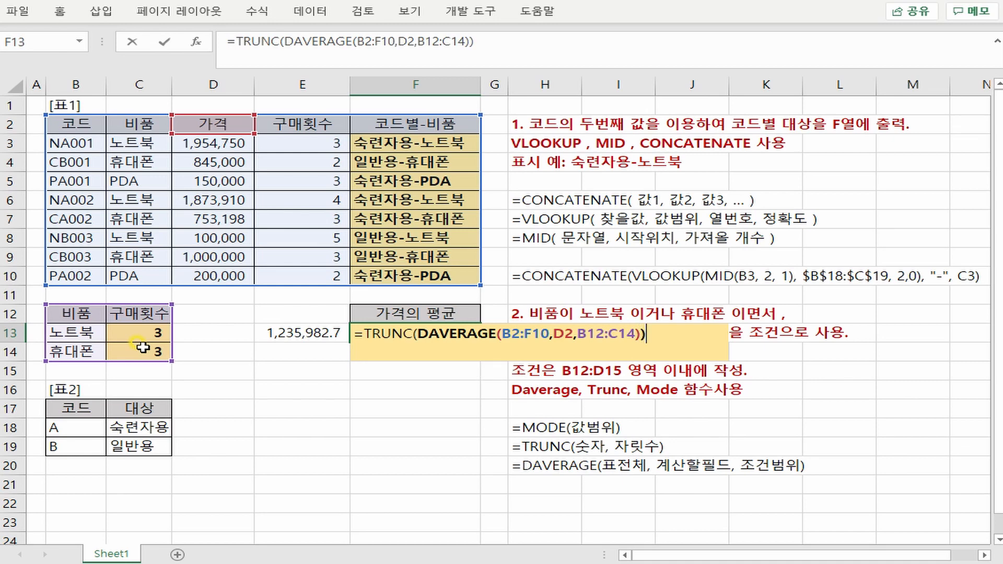
pyautogui.press('Return')
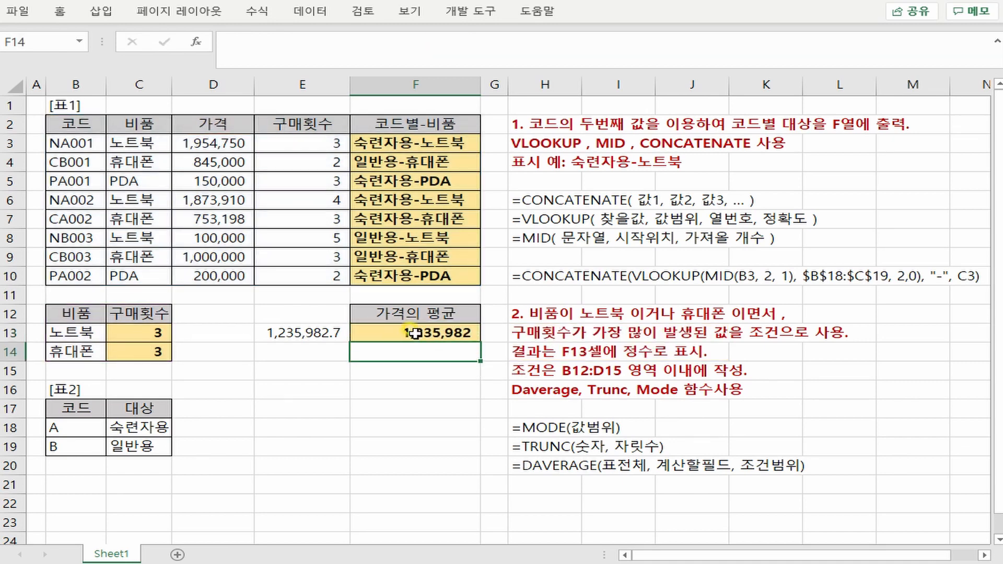
# - Compare the AVERAGE check in E13 with the truncated average in F13
pyautogui.click(334, 337)
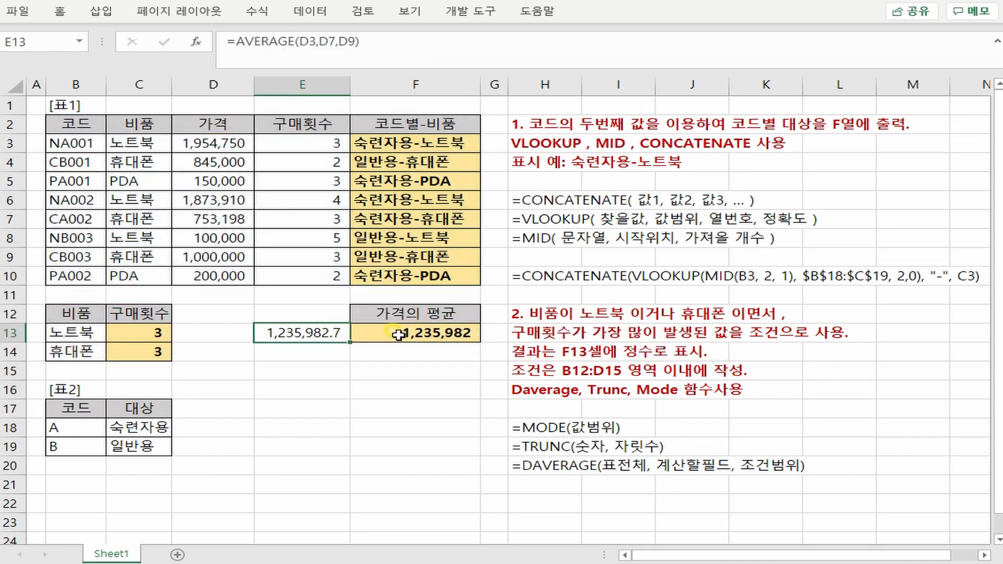
pyautogui.click(385, 338)
pyautogui.click(334, 337)
# - Copy the F13 formula as text into D15
pyautogui.click(419, 343)
pyautogui.click(486, 44)
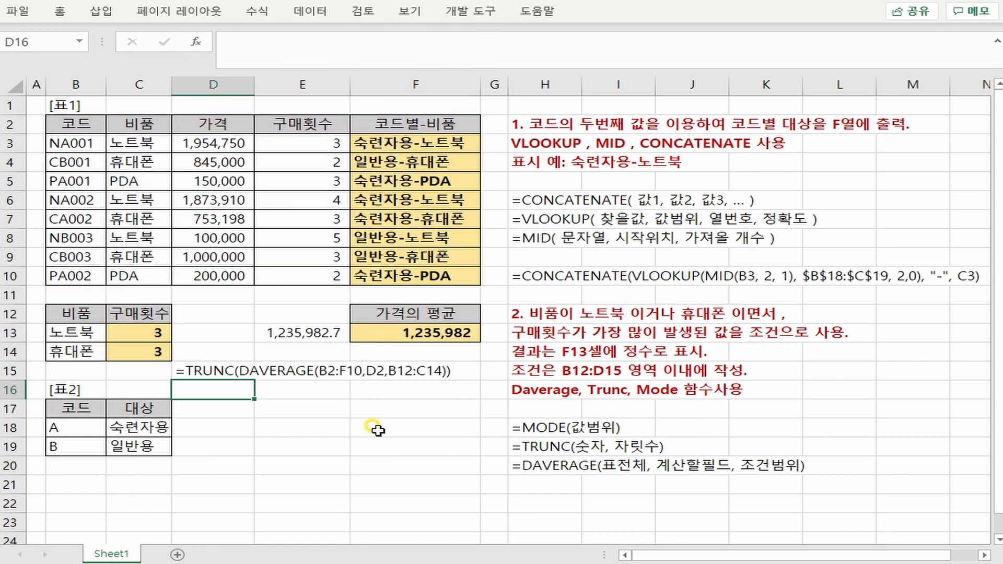